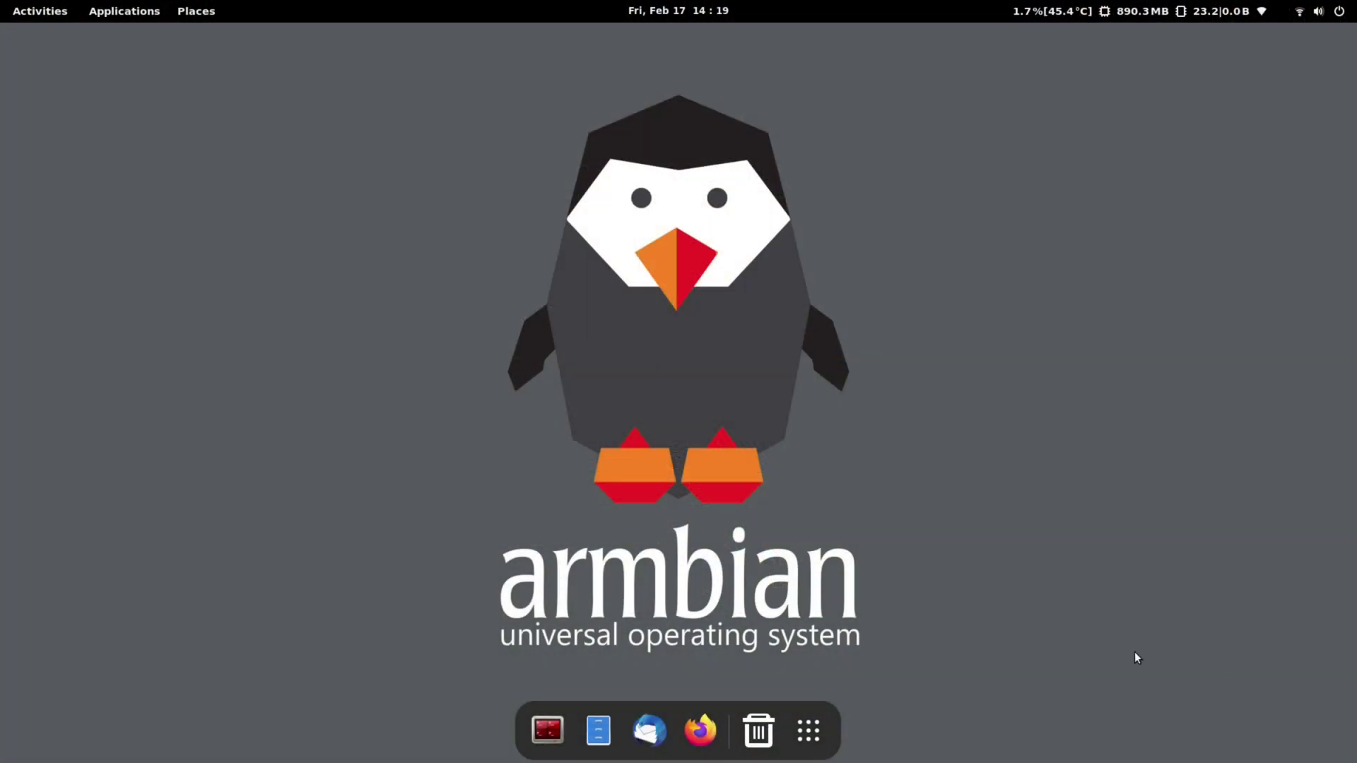
# Step: Open Terminator, run neofetch and maximize the terminal window
pyautogui.click(548, 730)
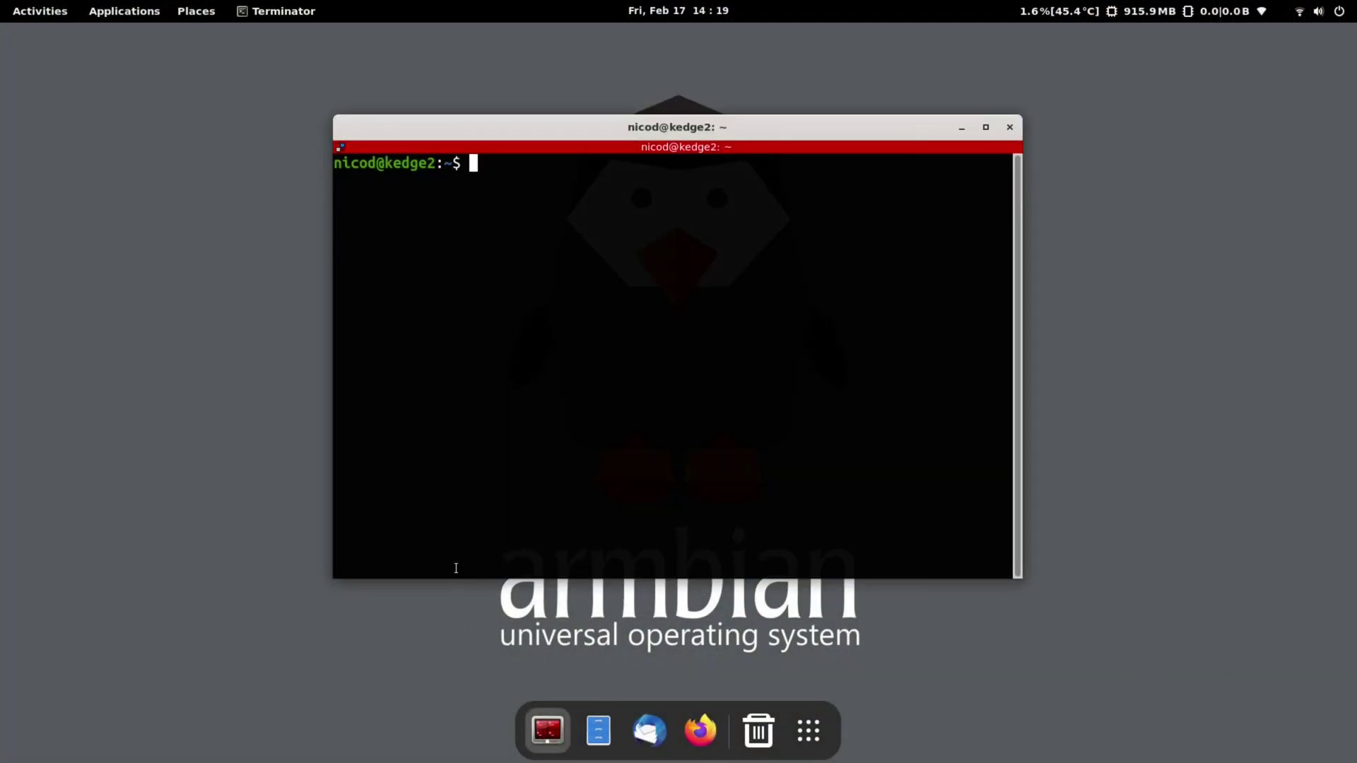
pyautogui.write('neofetch')
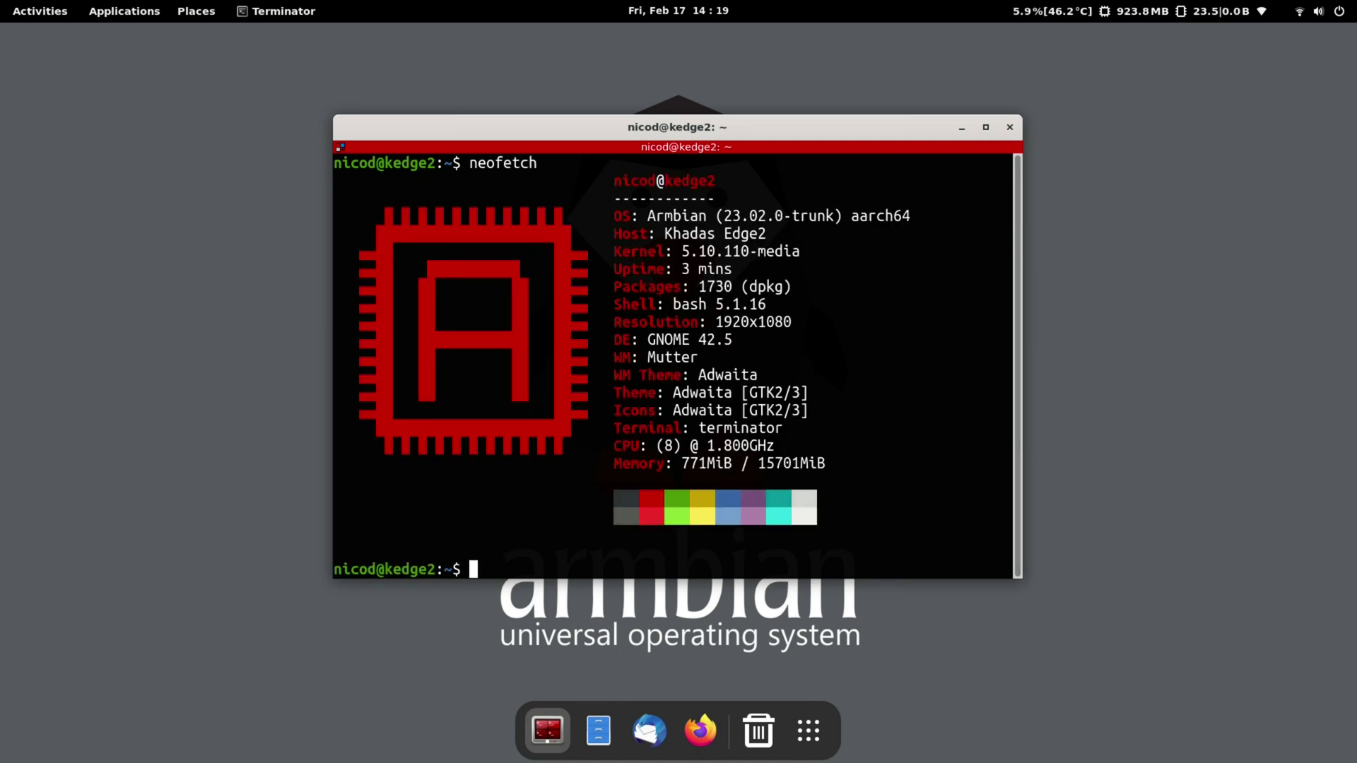
pyautogui.doubleClick(728, 128)
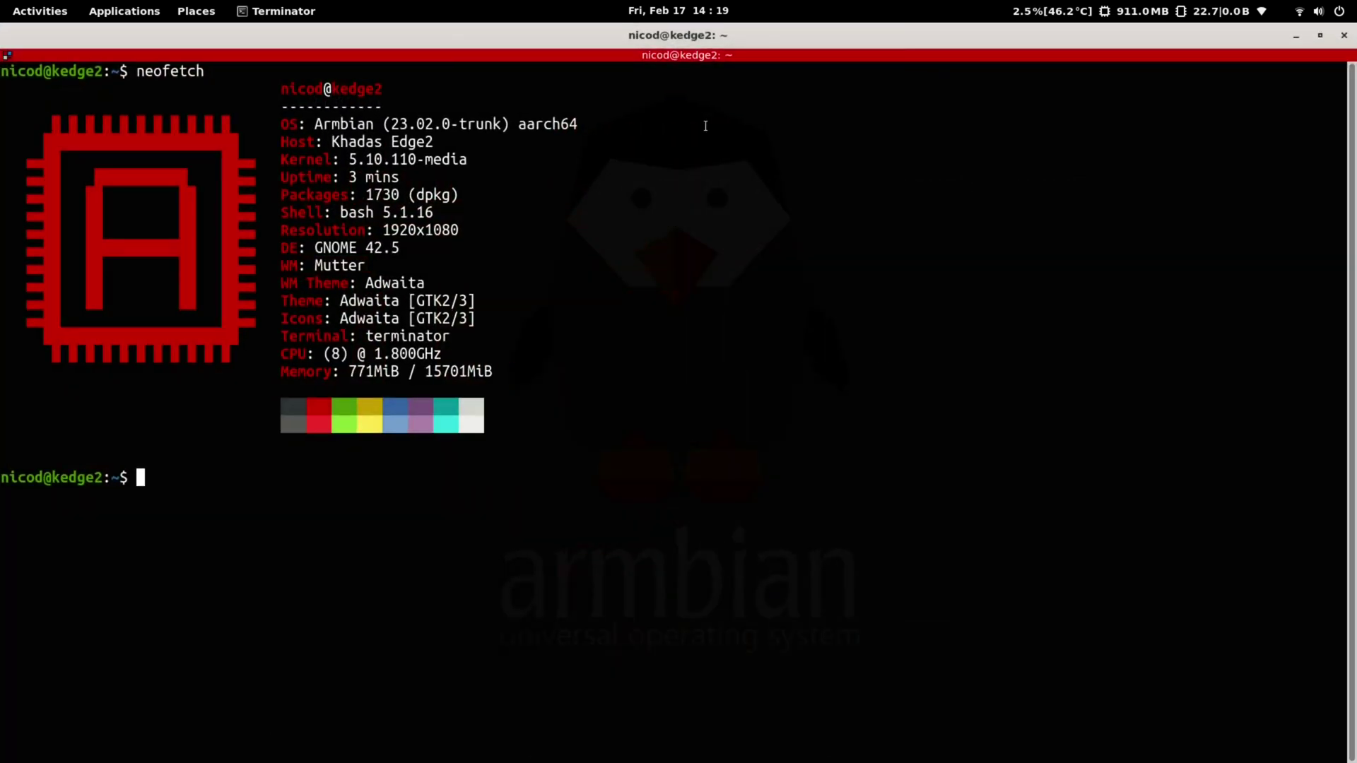
# Step: Highlight the neofetch OS, Host, Kernel and DE-through-WM Theme lines, then clear the selection
pyautogui.tripleClick(366, 124)
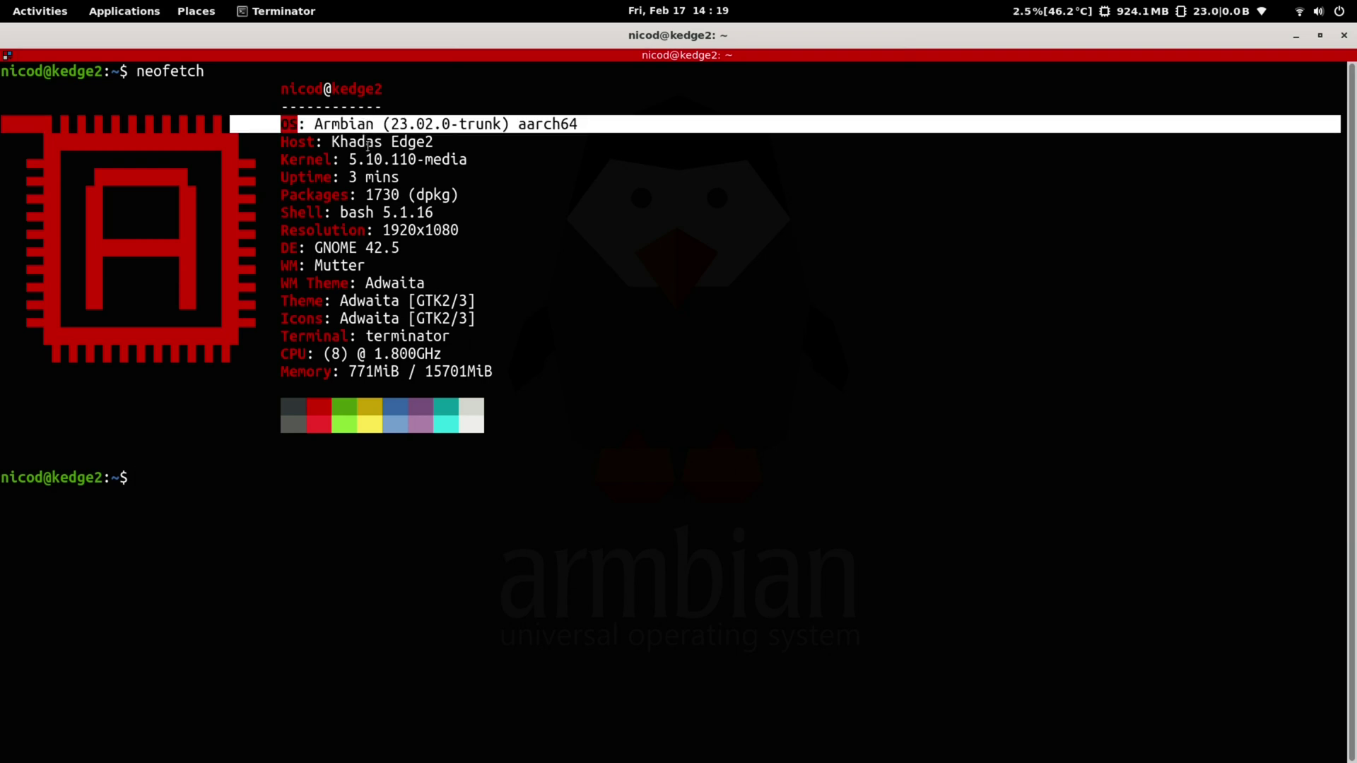
pyautogui.tripleClick(367, 143)
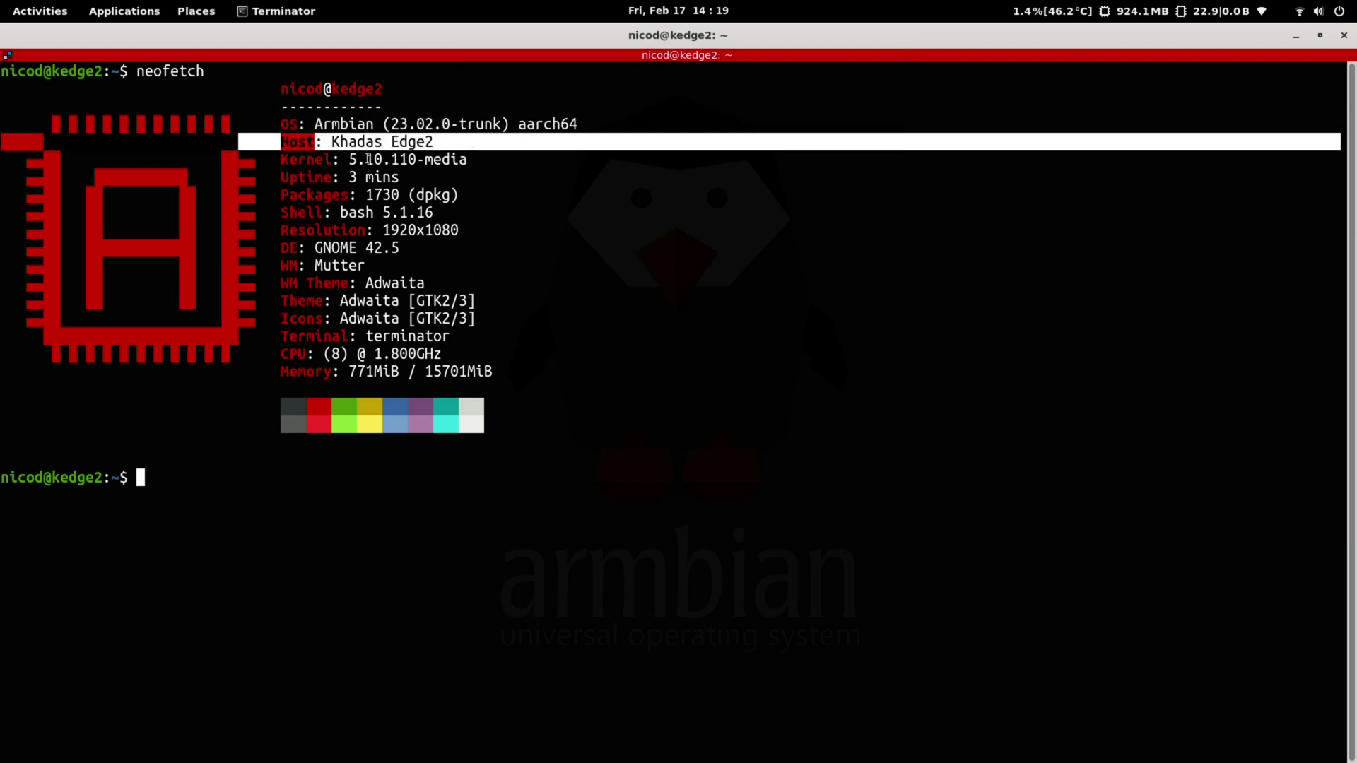
pyautogui.tripleClick(368, 159)
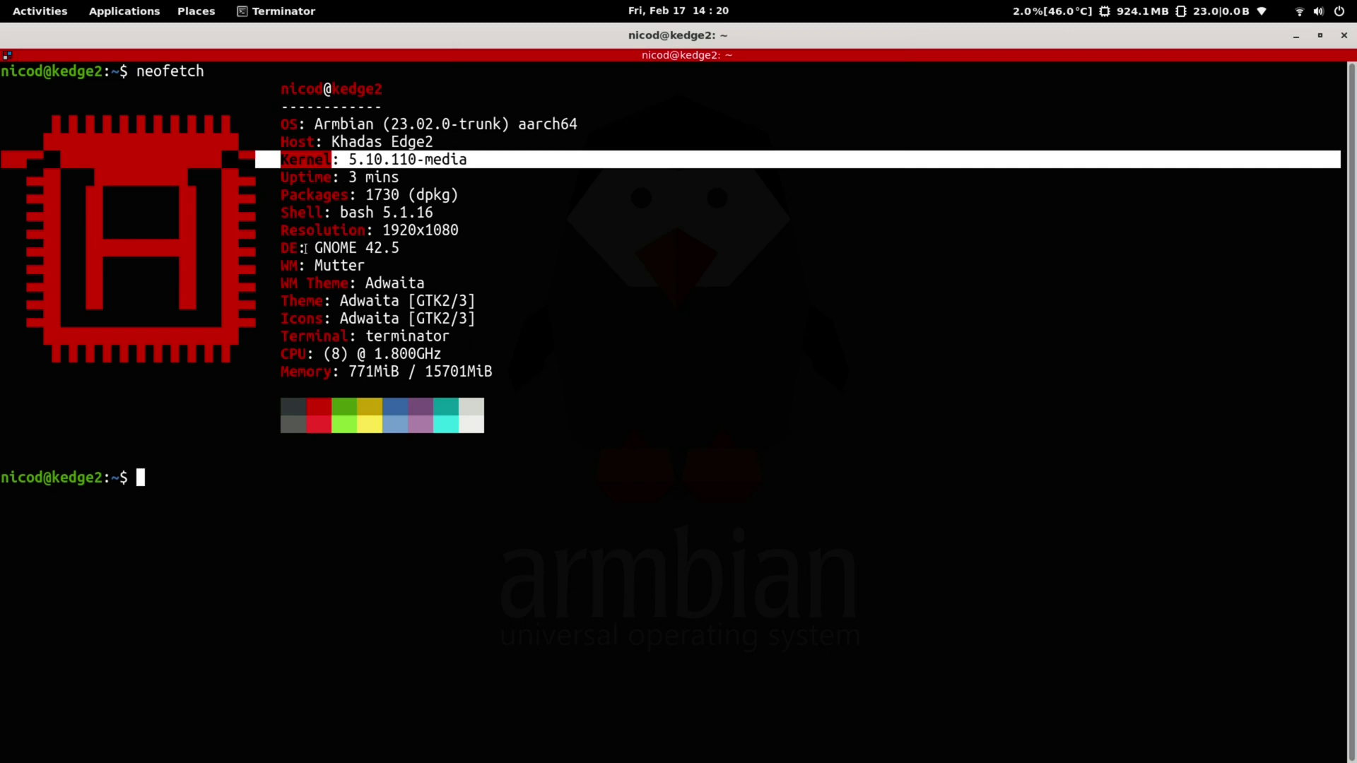
pyautogui.moveTo(311, 246); pyautogui.dragTo(505, 369)
pyautogui.click(511, 376)
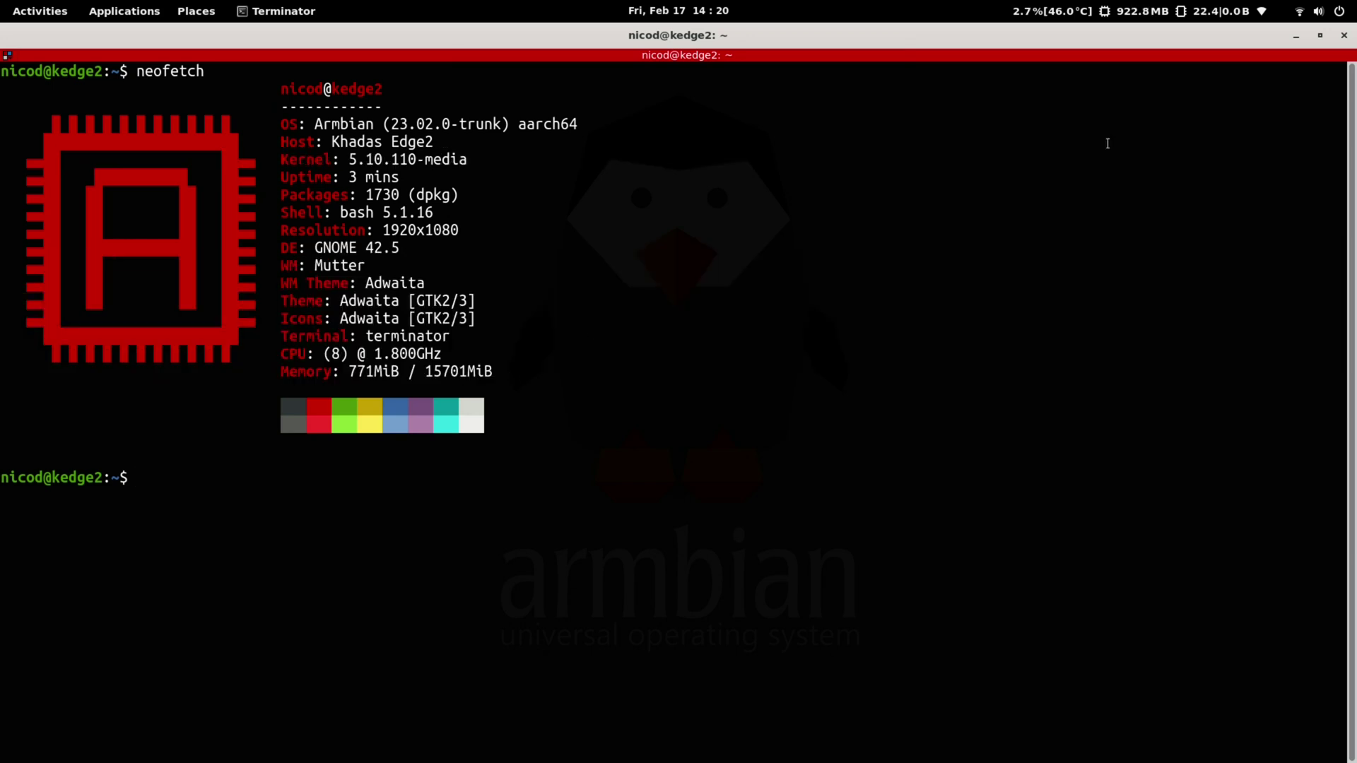
# Step: Minimize the terminal, show System Monitor's CPU, memory and network graphs, and open Applications
pyautogui.click(1296, 35)
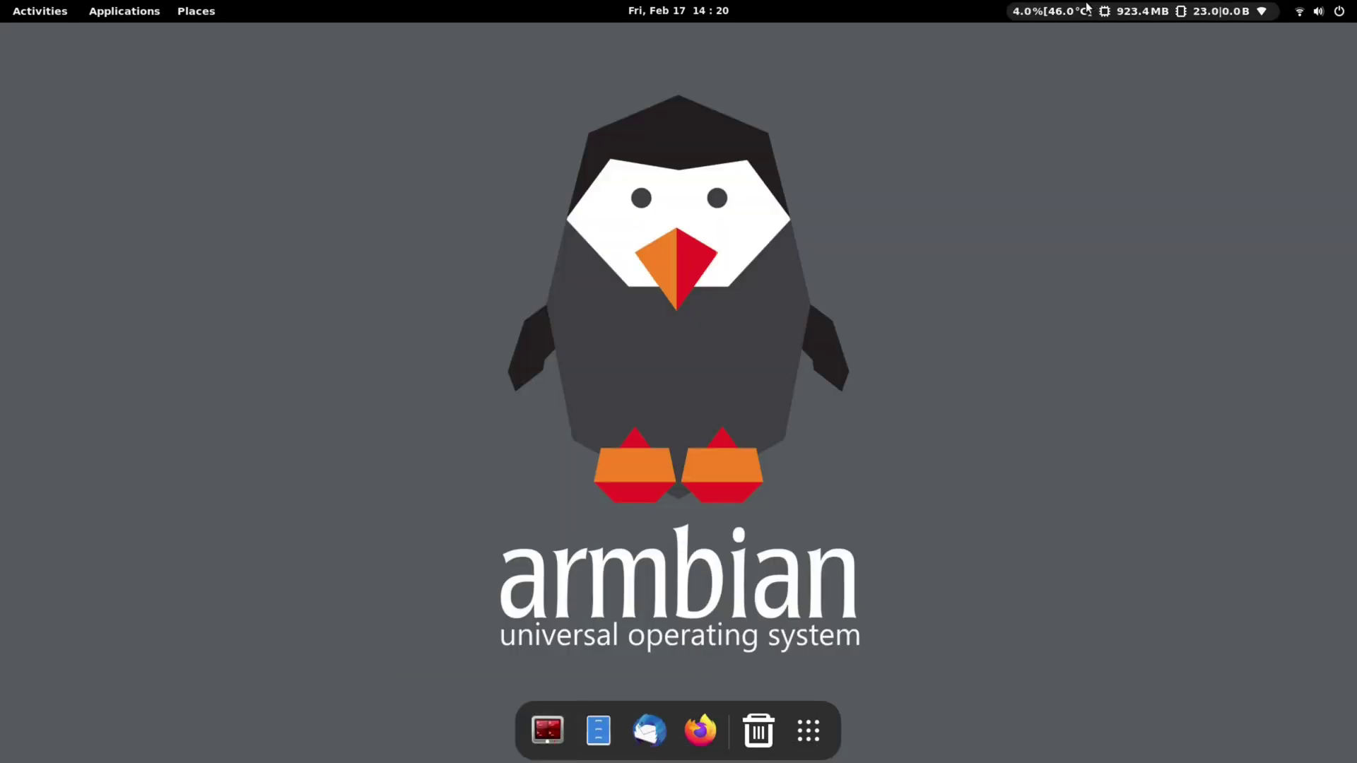
pyautogui.click(1073, 24)
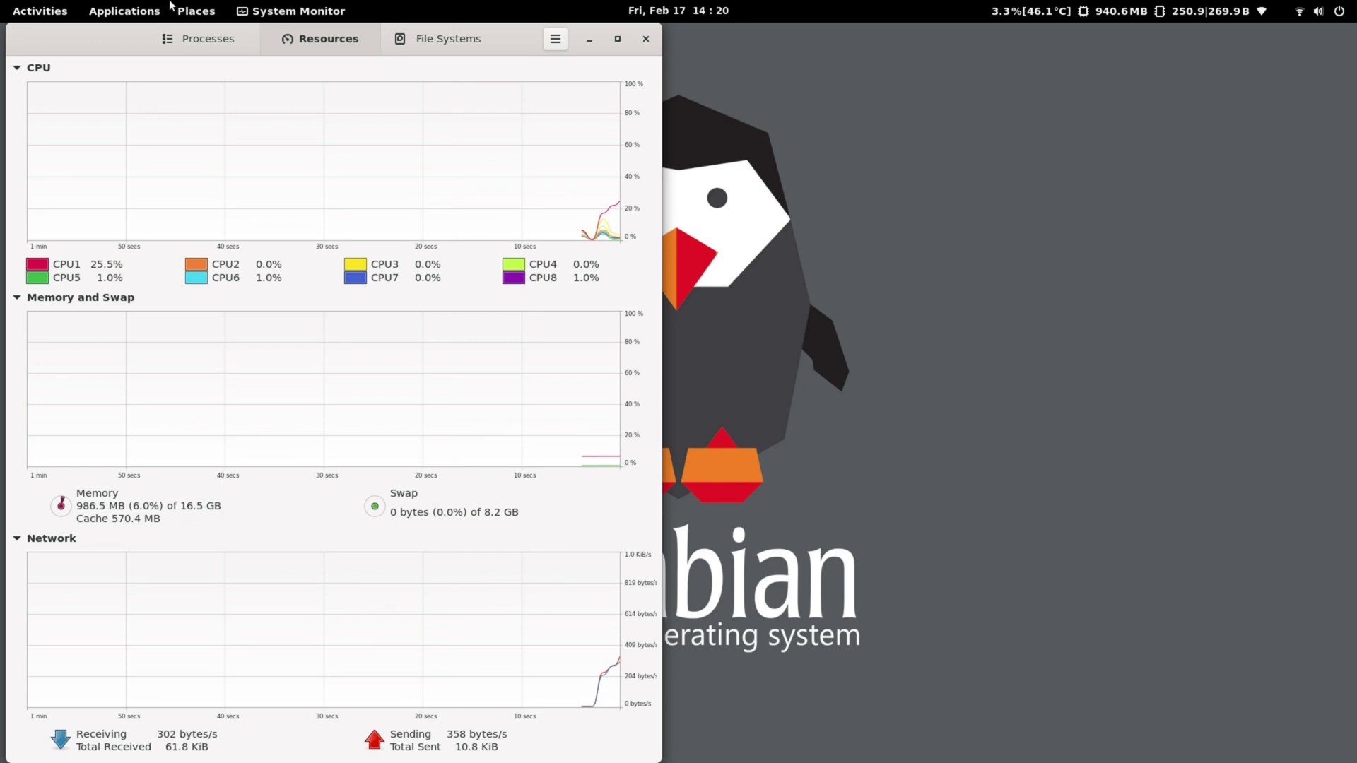
pyautogui.click(90, 13)
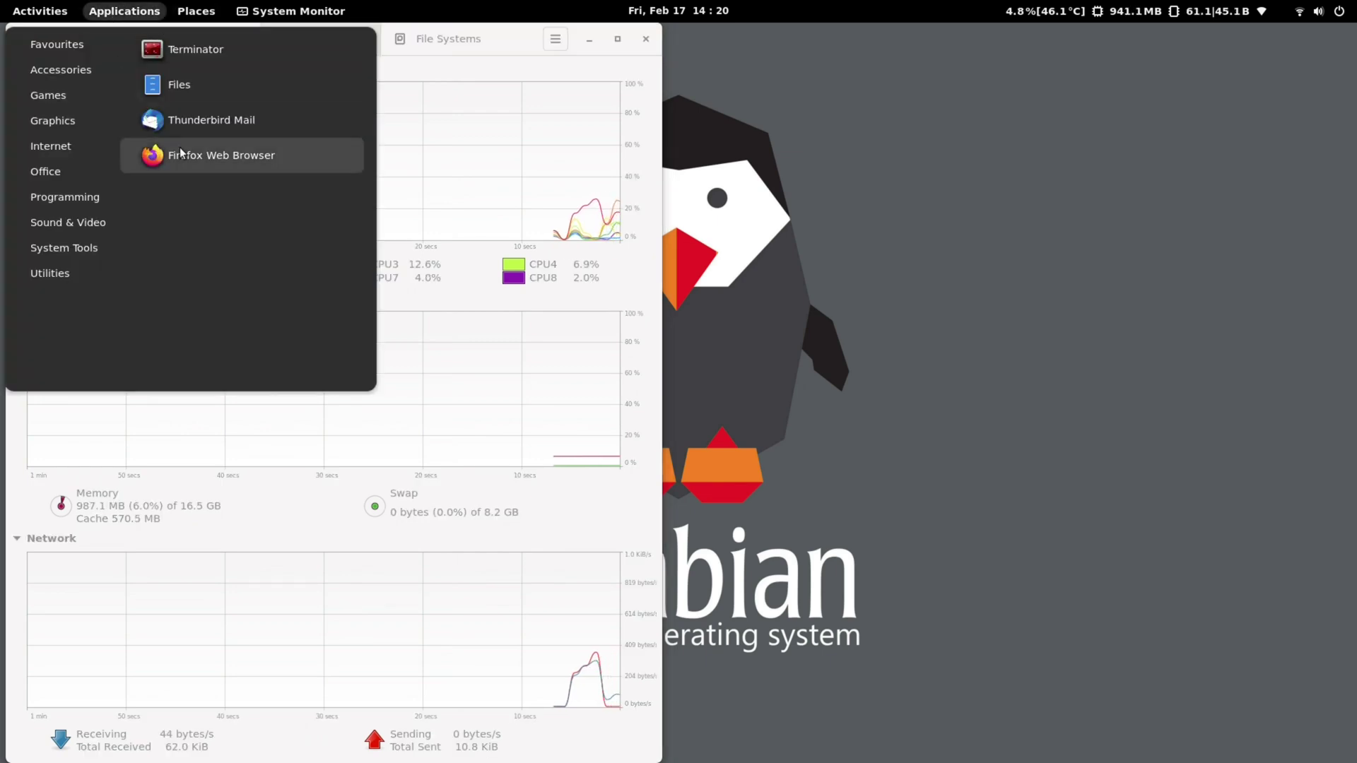
# Step: Launch Firefox and open the RK3588 SBC comparison topic under Reviews, Tutorials, Hardware hacks
pyautogui.click(226, 148)
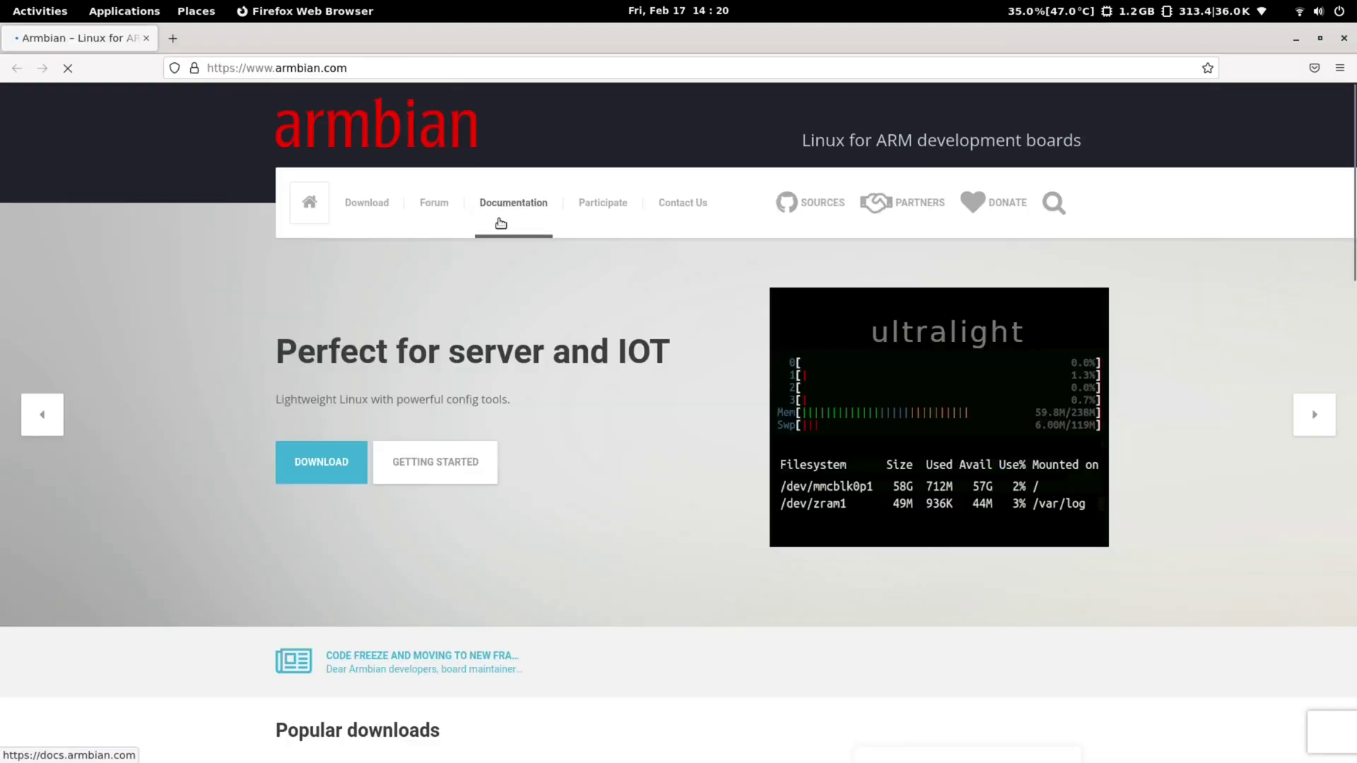
pyautogui.click(434, 203)
pyautogui.scroll(-5, 234, 442)
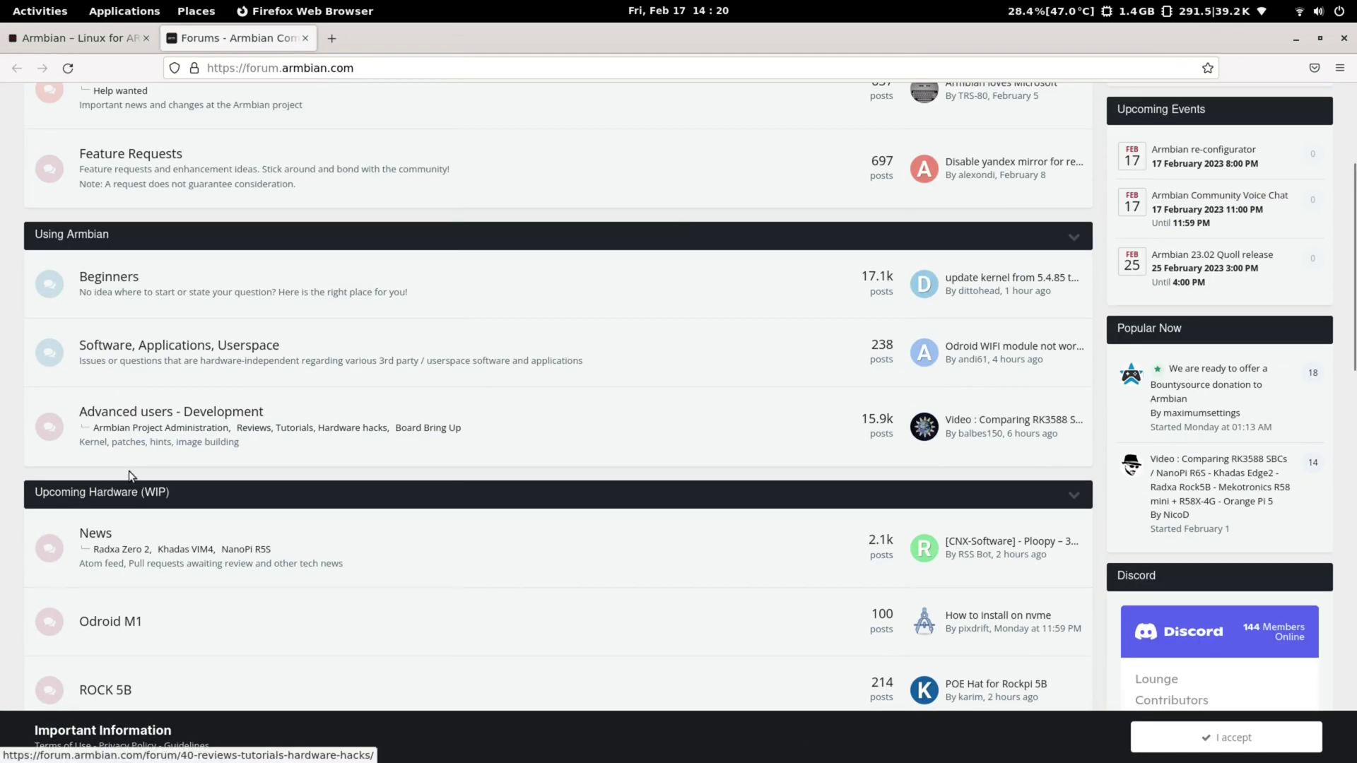
pyautogui.click(260, 428)
pyautogui.scroll(-6, 269, 431)
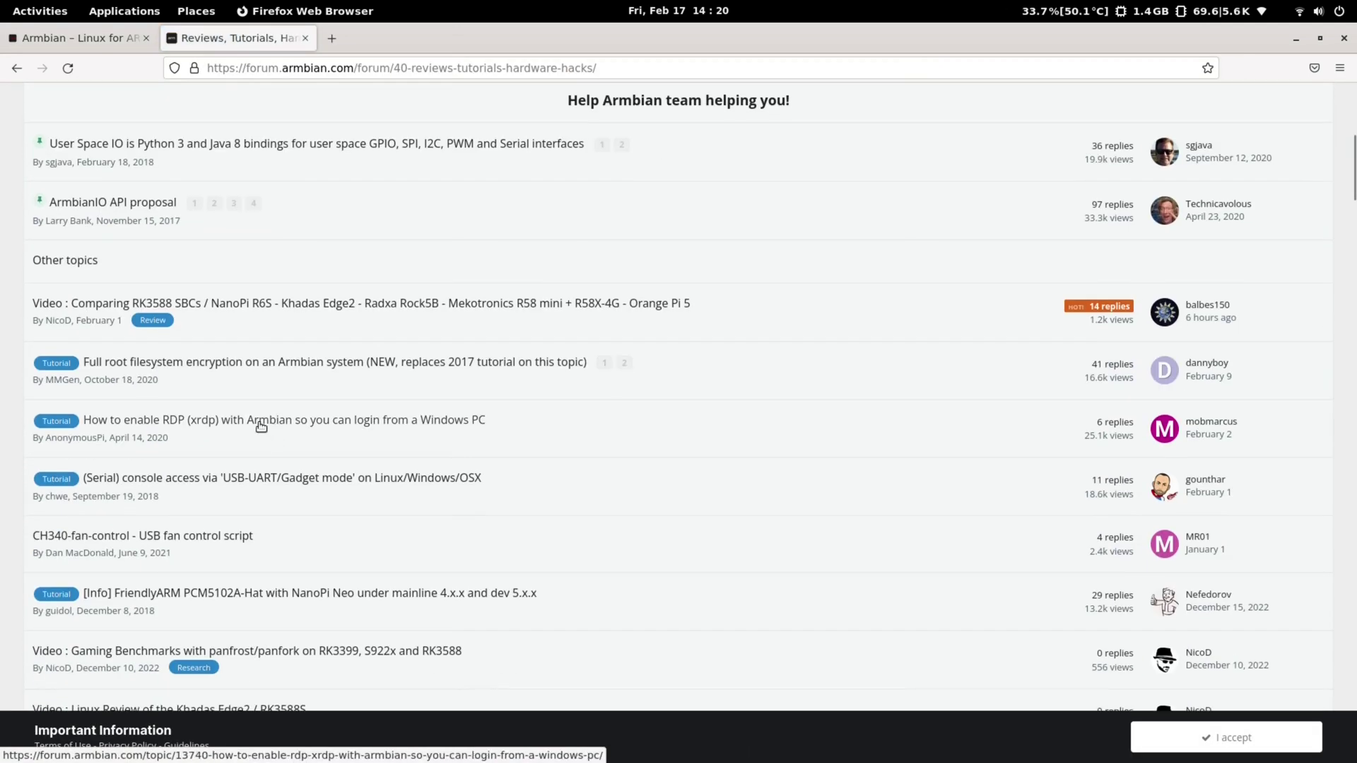
pyautogui.click(285, 305)
# Step: Read balbes150's post, highlighting its alpha-build and USB-media burning instructions
pyautogui.scroll(-15, 498, 403)
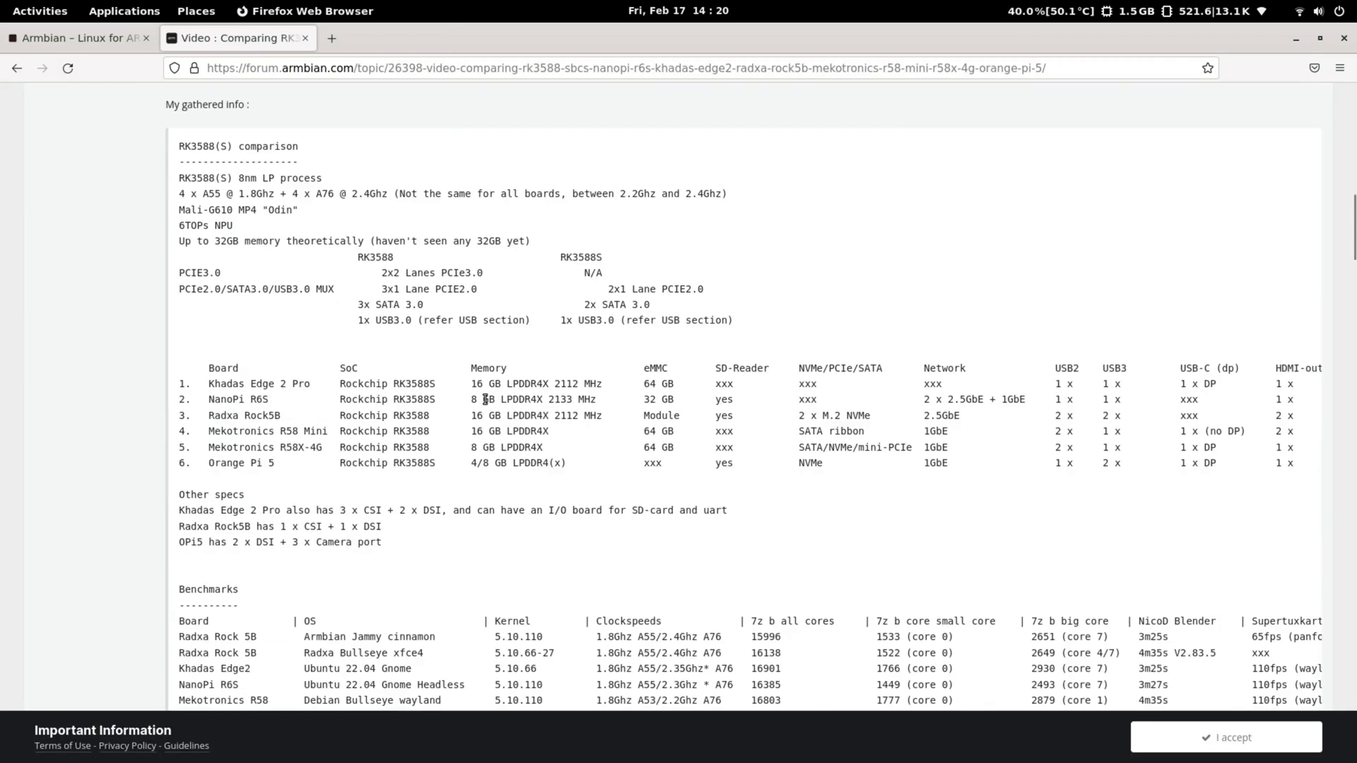
pyautogui.scroll(-10, 484, 401)
pyautogui.scroll(2, 479, 403)
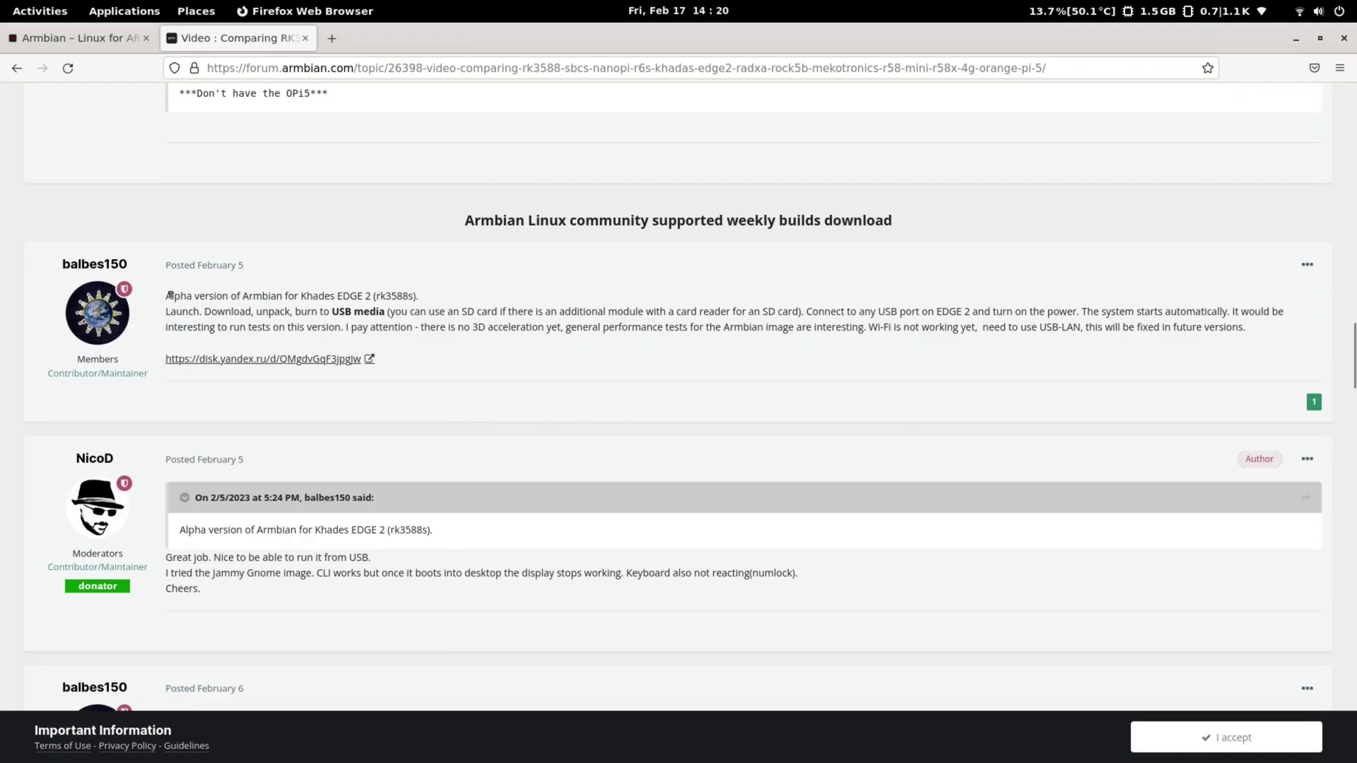
pyautogui.moveTo(224, 308); pyautogui.dragTo(448, 351)
pyautogui.tripleClick(302, 298)
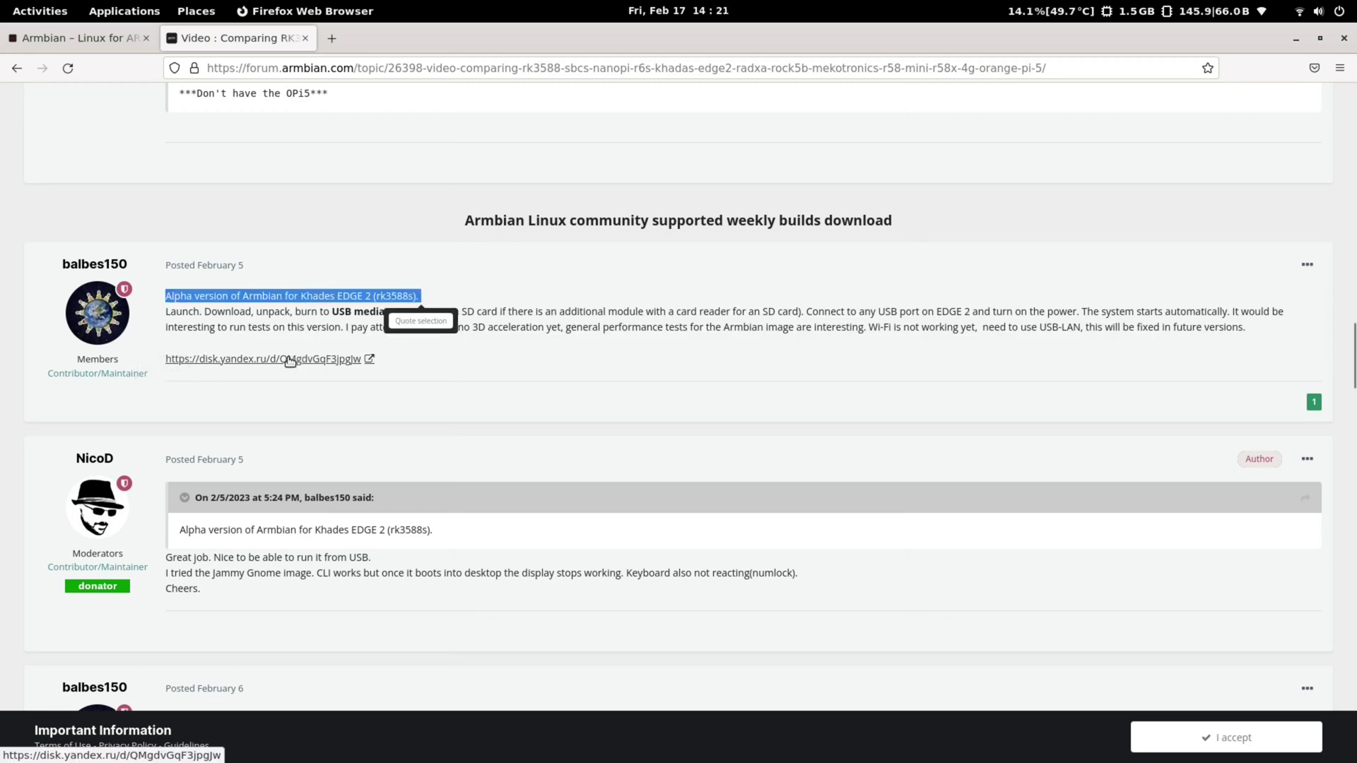
pyautogui.moveTo(293, 312)
pyautogui.mouseDown()
pyautogui.moveTo(602, 312)
pyautogui.moveTo(608, 327)
pyautogui.mouseUp()
pyautogui.click(500, 285)
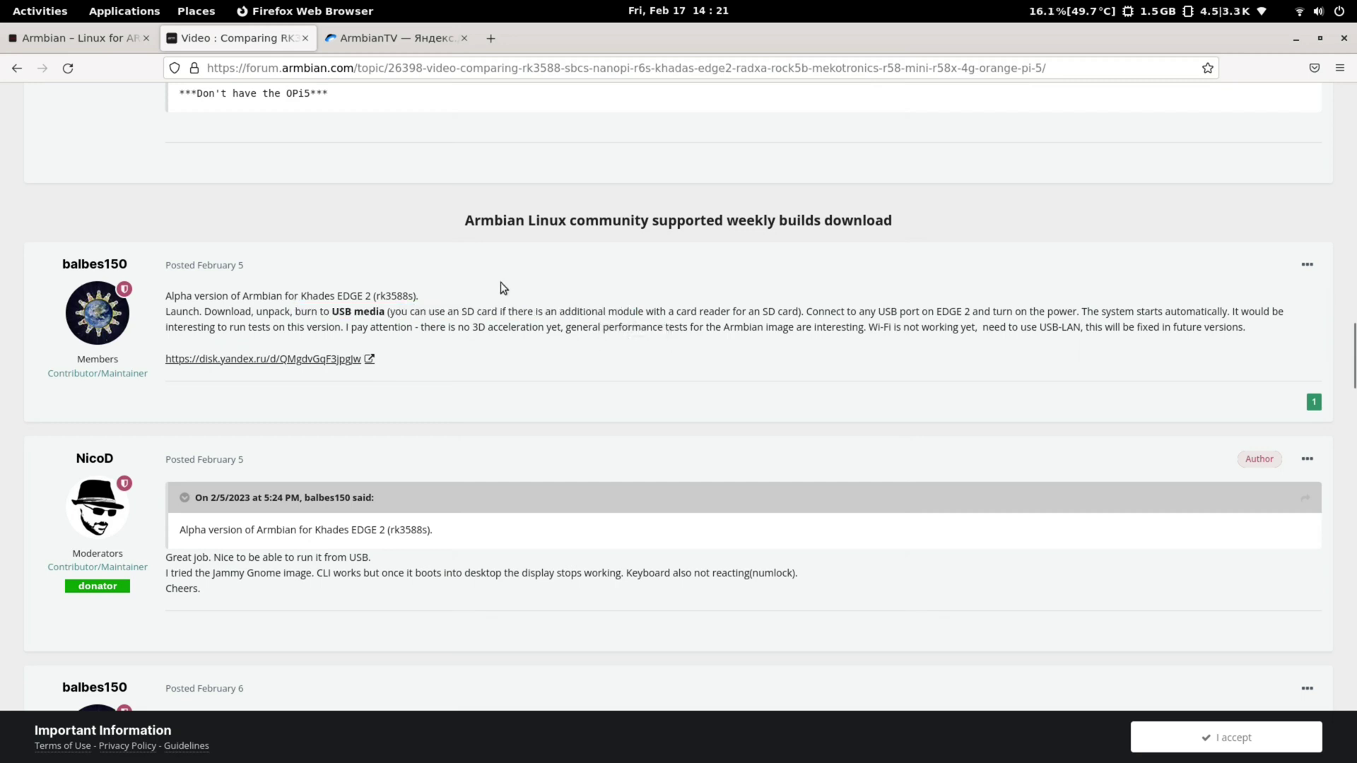
# Step: In the ArmbianTV Yandex tab, open 20230216-legacy and preview the jammy gnome_desktop.img.xz image
pyautogui.click(380, 45)
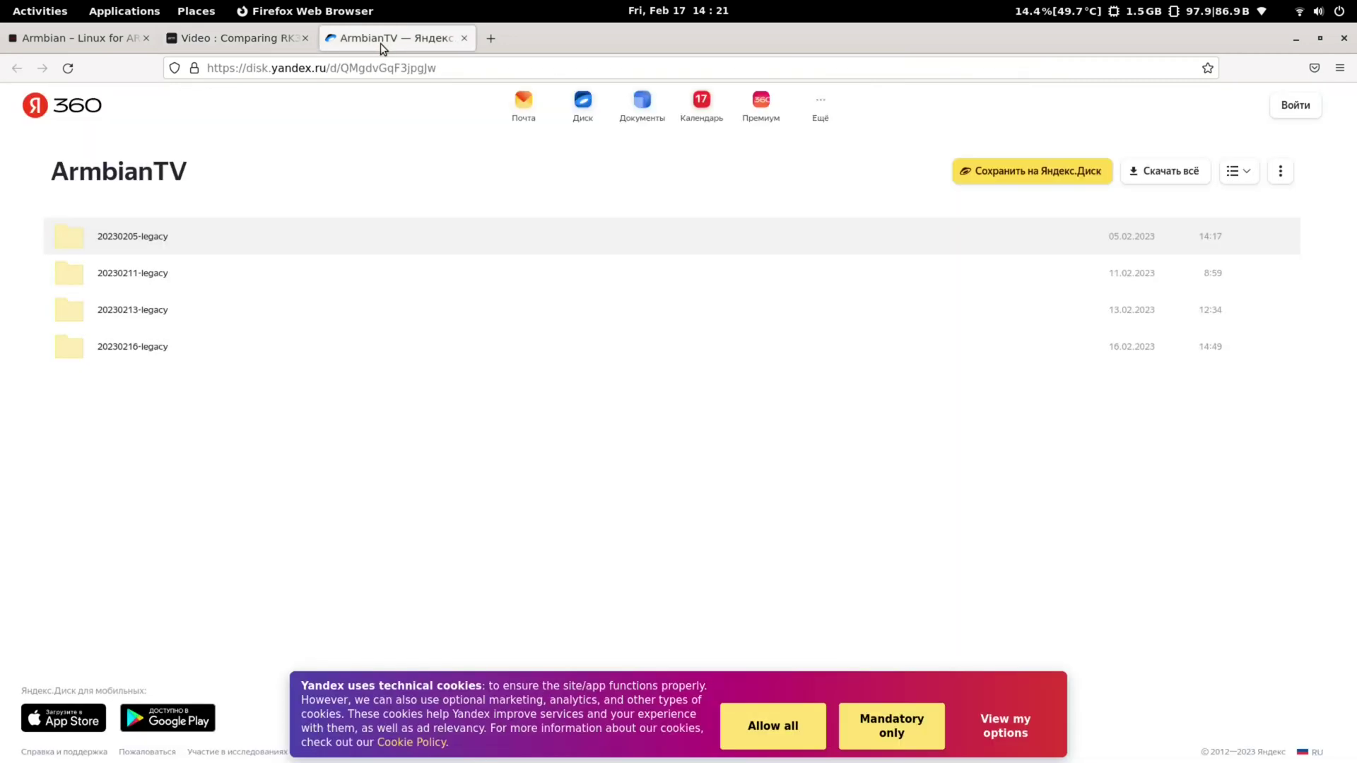
pyautogui.doubleClick(145, 349)
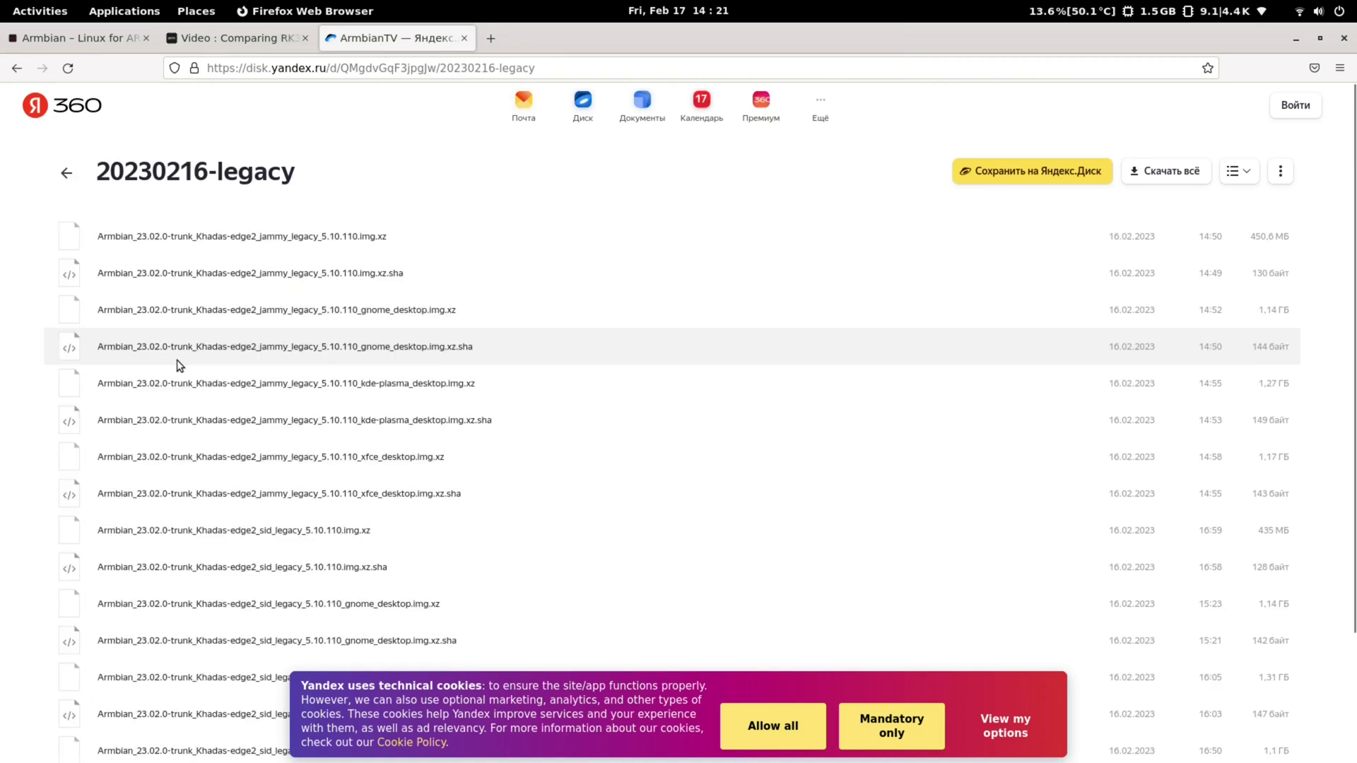
pyautogui.click(366, 354)
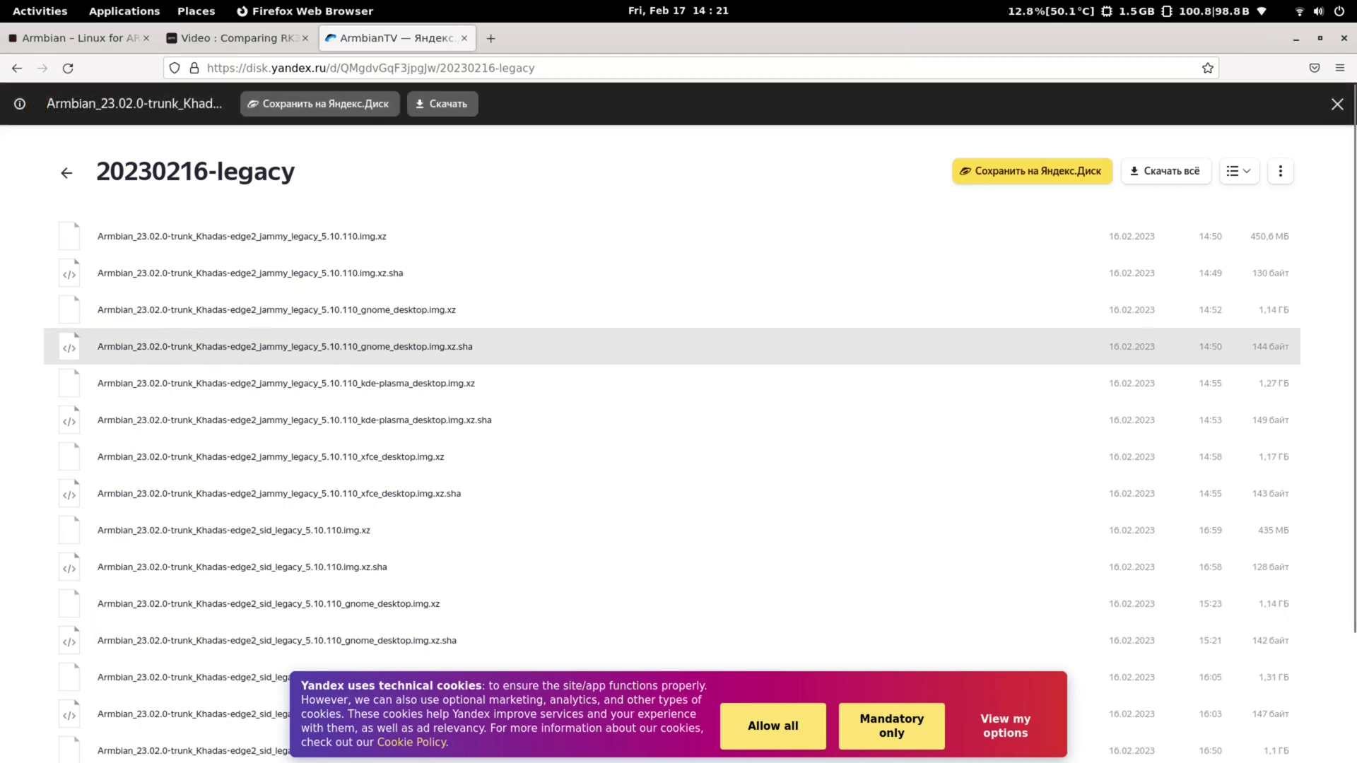
pyautogui.click(341, 321)
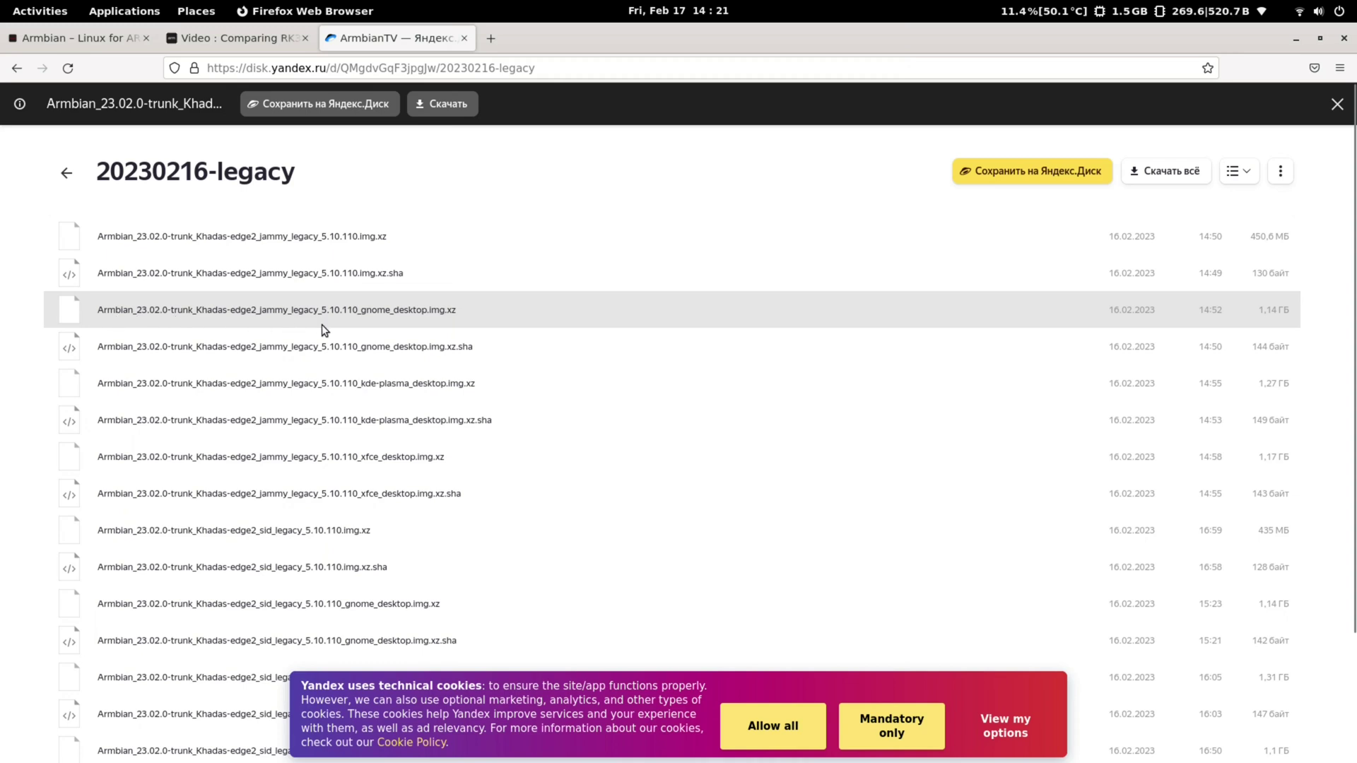
pyautogui.doubleClick(452, 317)
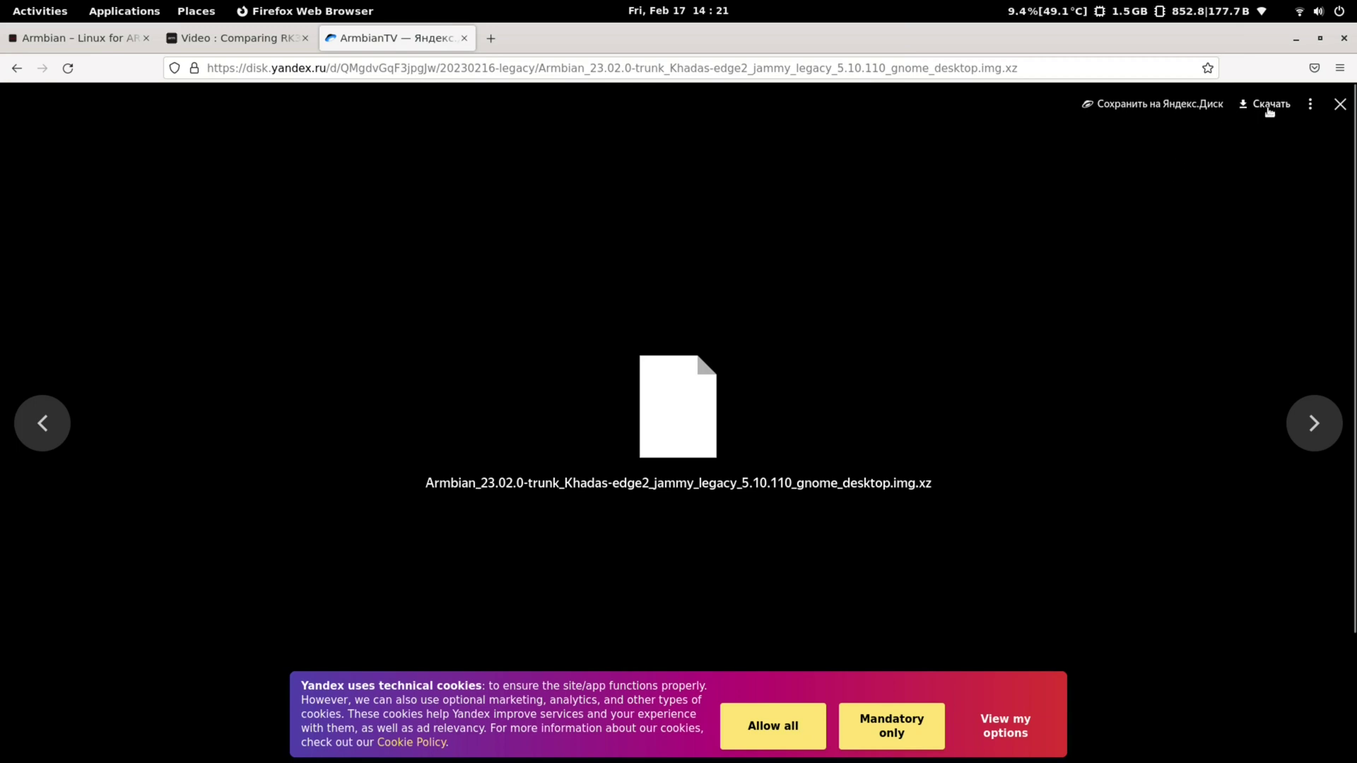
# Step: Close the Yandex tab and open the Firefly Station M3 forum topic in a new tab
pyautogui.hotkey('ctrl', 'w')
pyautogui.scroll(-5, 371, 259)
pyautogui.scroll(-4, 397, 260)
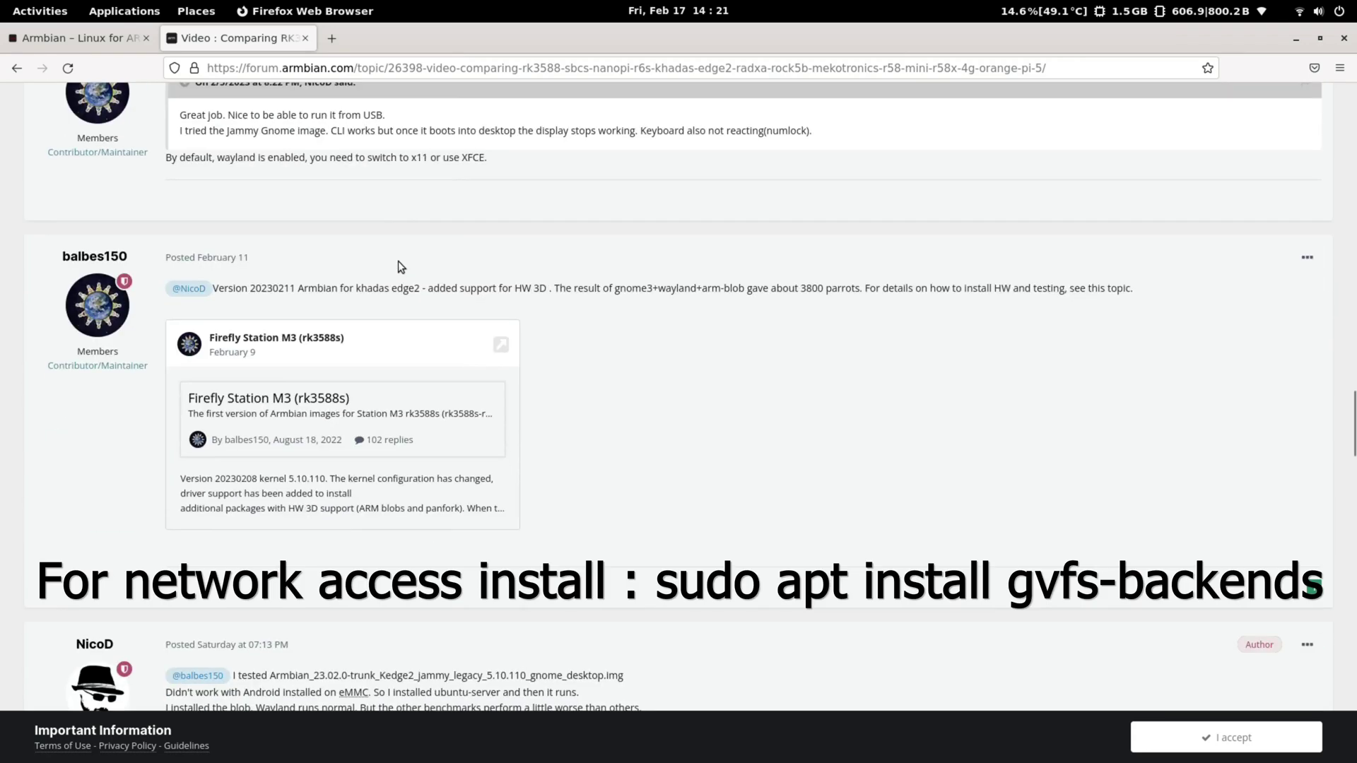
pyautogui.click(353, 262)
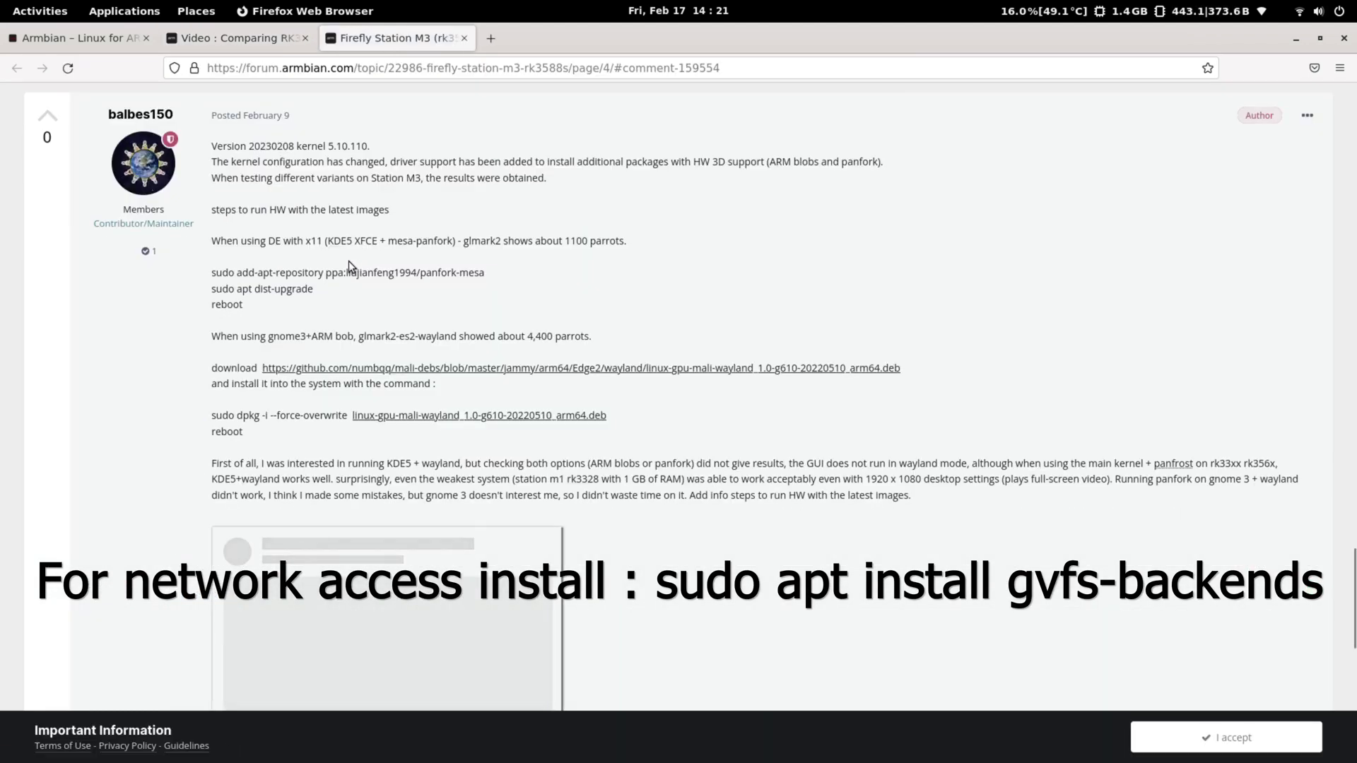
# Step: Highlight the topic's HW acceleration steps, gnome3 glmark2 result, and x11 install-through-reboot steps
pyautogui.moveTo(212, 210); pyautogui.dragTo(254, 435)
pyautogui.tripleClick(376, 346)
pyautogui.click(329, 297)
pyautogui.moveTo(330, 297); pyautogui.dragTo(212, 238)
# Step: Go from the Armbian homepage's Download page to the Orange Pi 5 page
pyautogui.click(92, 37)
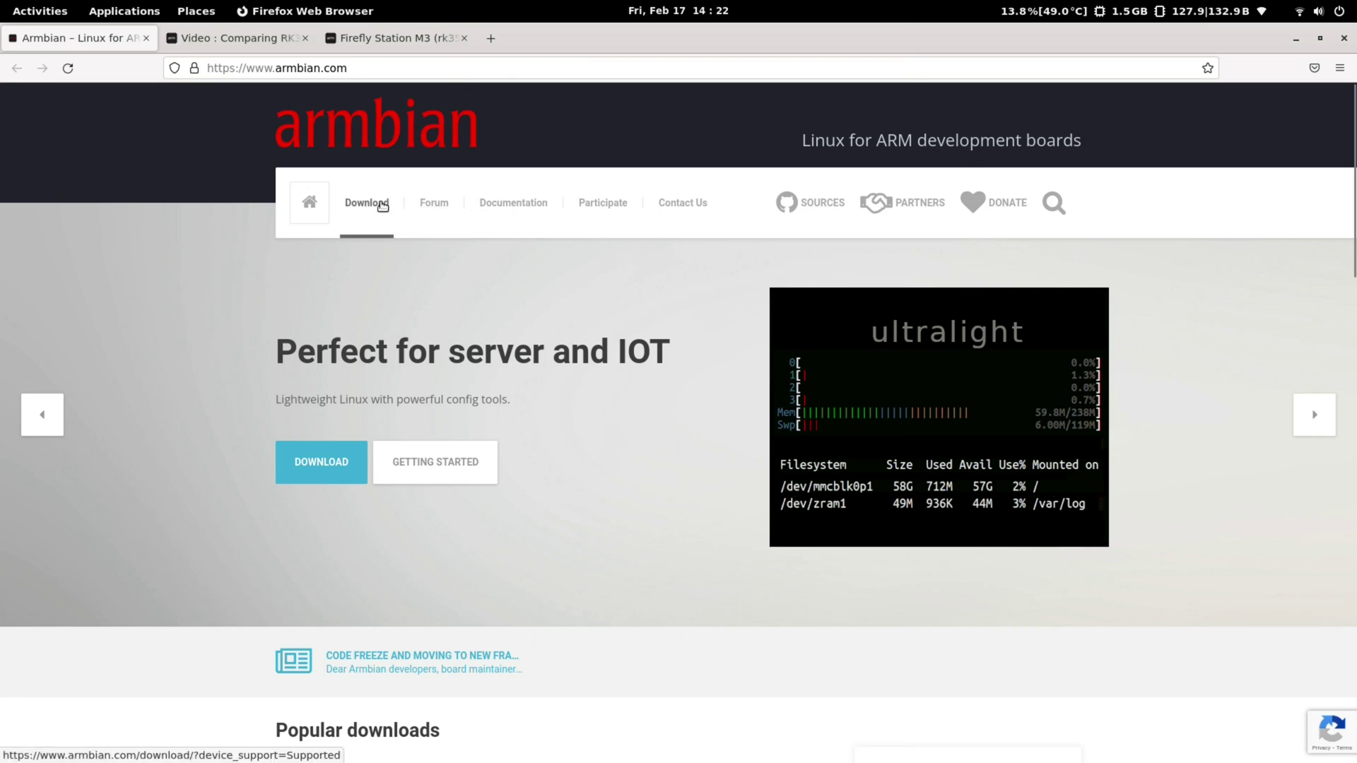
pyautogui.click(382, 204)
pyautogui.scroll(-5, 626, 382)
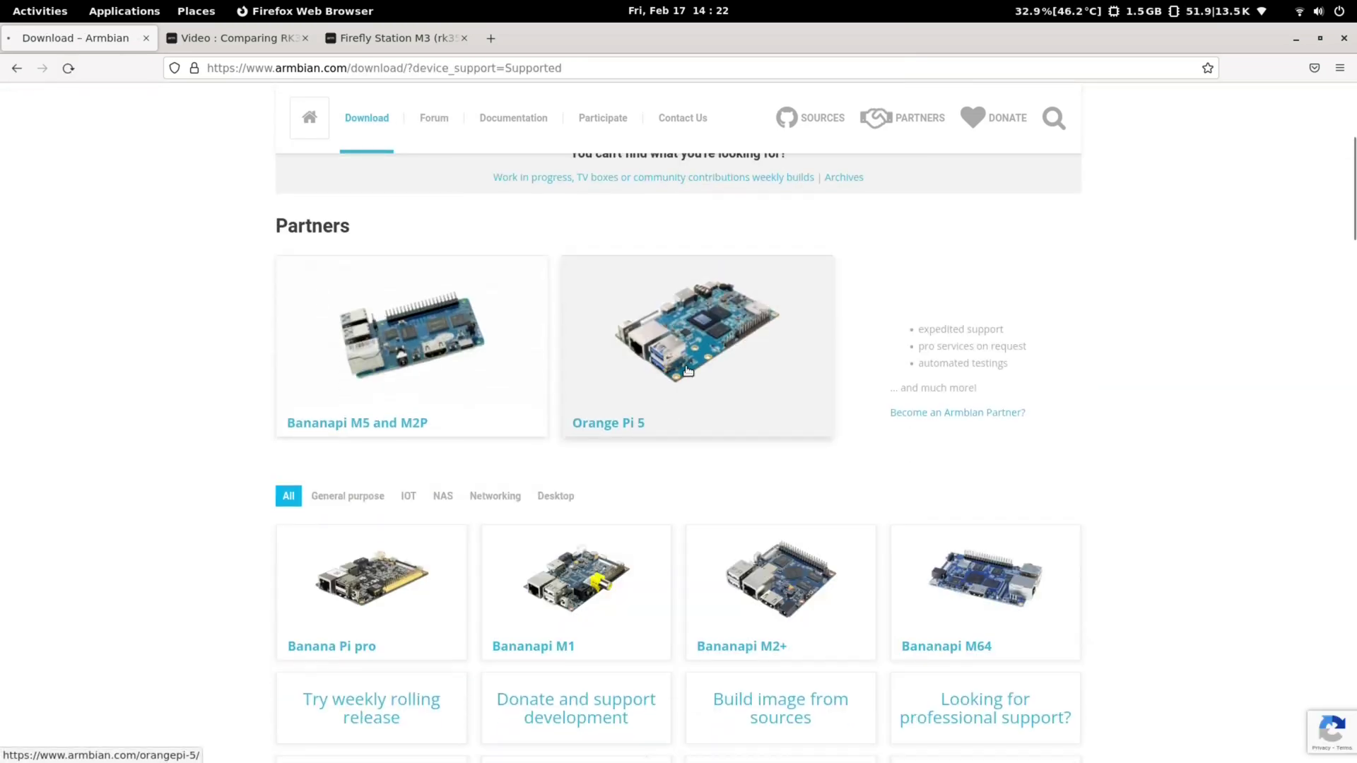
pyautogui.click(697, 385)
# Step: Highlight each Enable 3D Acceleration command, through apt update, dist-upgrade and mali-g610 firmware install
pyautogui.scroll(-4, 701, 386)
pyautogui.scroll(-5, 702, 385)
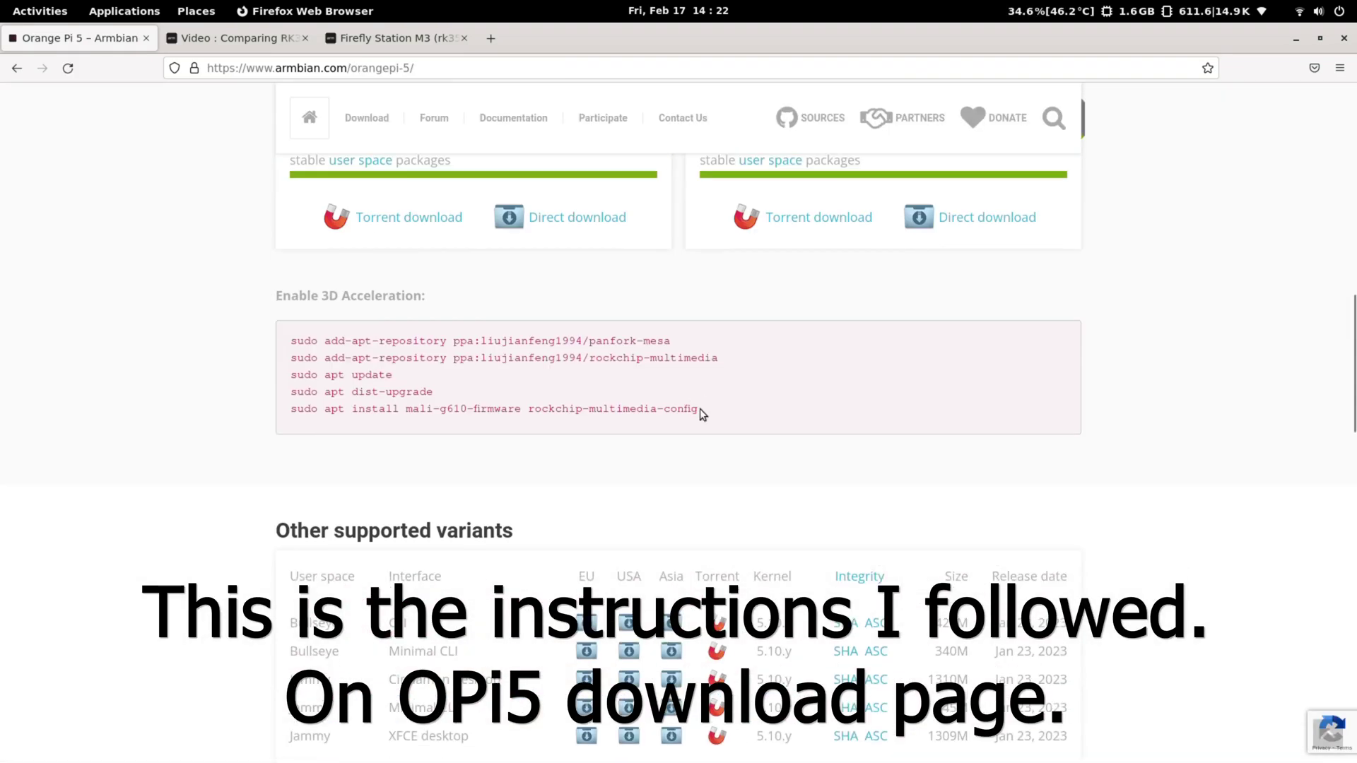
pyautogui.moveTo(700, 410); pyautogui.dragTo(305, 345)
pyautogui.click(362, 358)
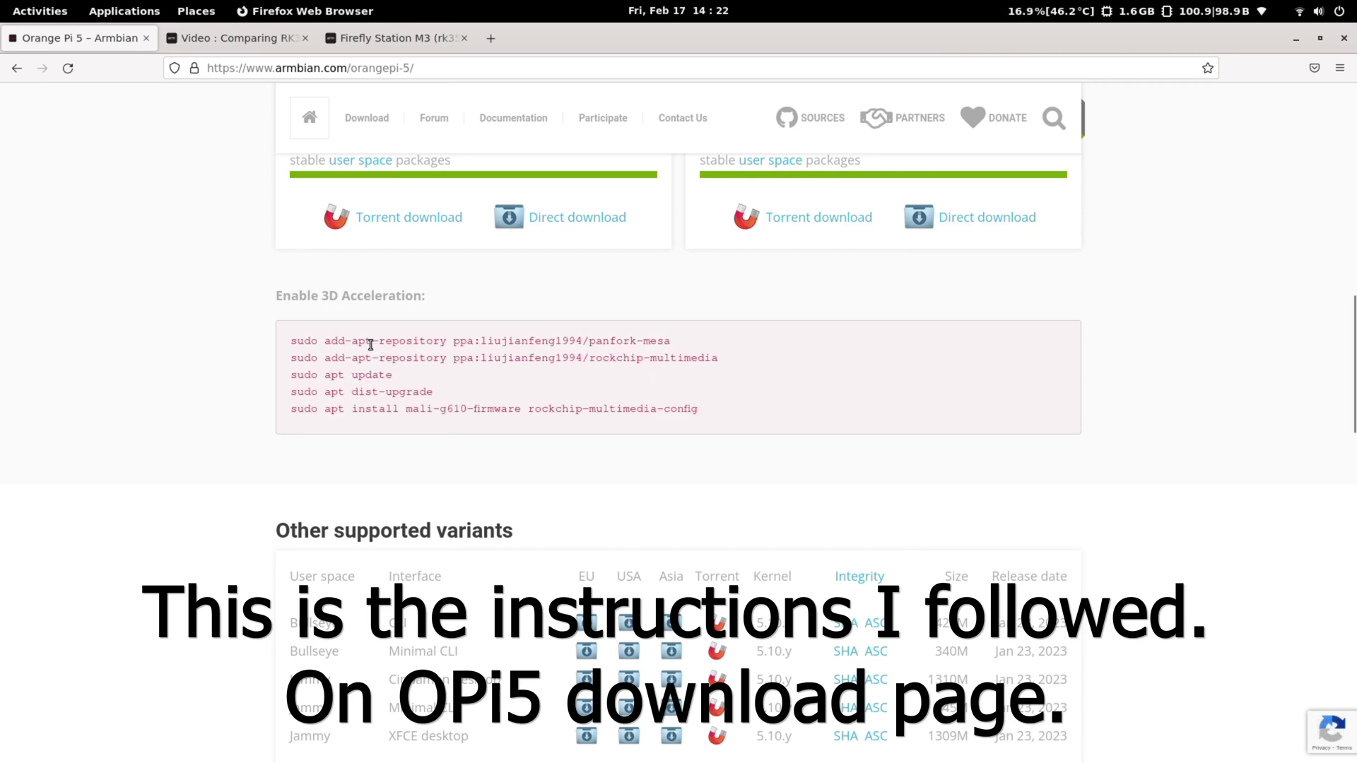
pyautogui.tripleClick(371, 342)
pyautogui.tripleClick(390, 359)
pyautogui.tripleClick(374, 375)
pyautogui.tripleClick(371, 393)
pyautogui.tripleClick(384, 410)
# Step: Load google.com in a new tab and search for armbian-gaming
pyautogui.click(490, 38)
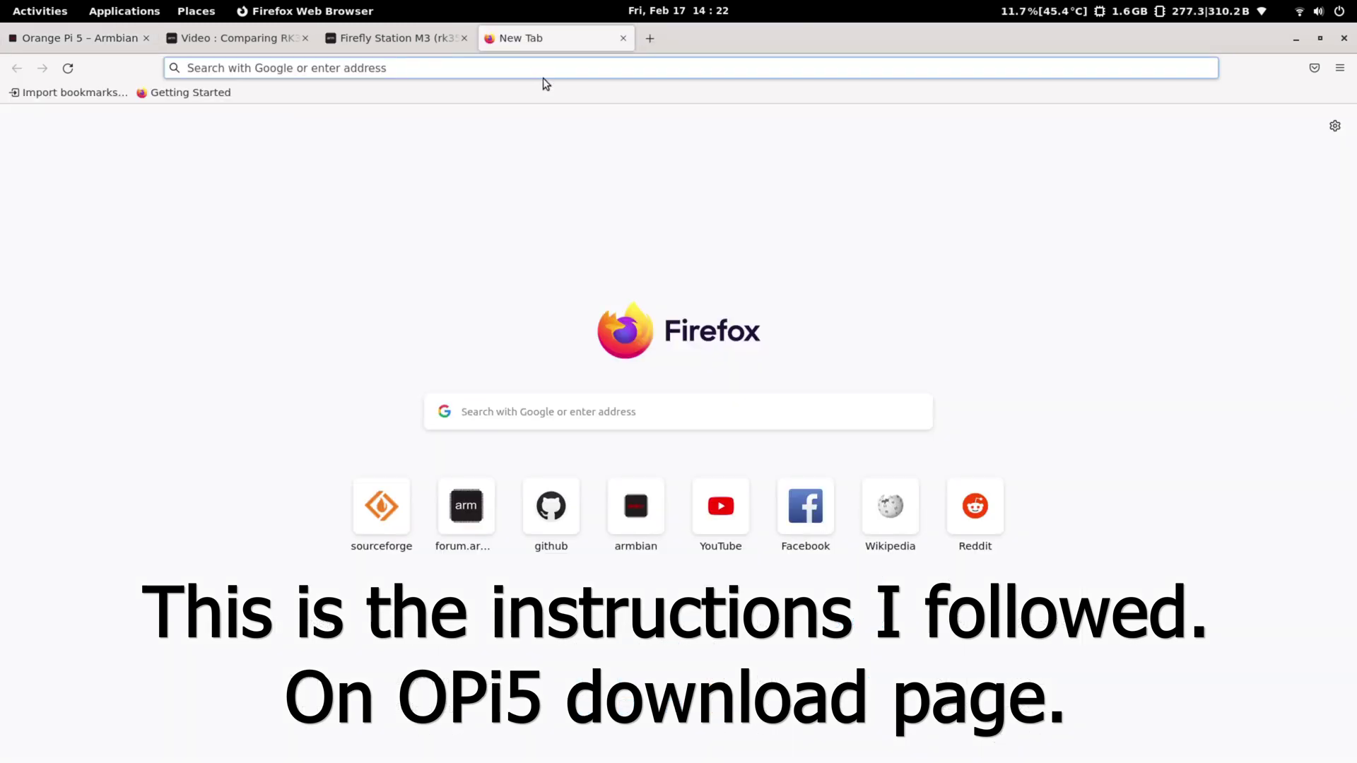
pyautogui.write('google.com')
pyautogui.press('Return')
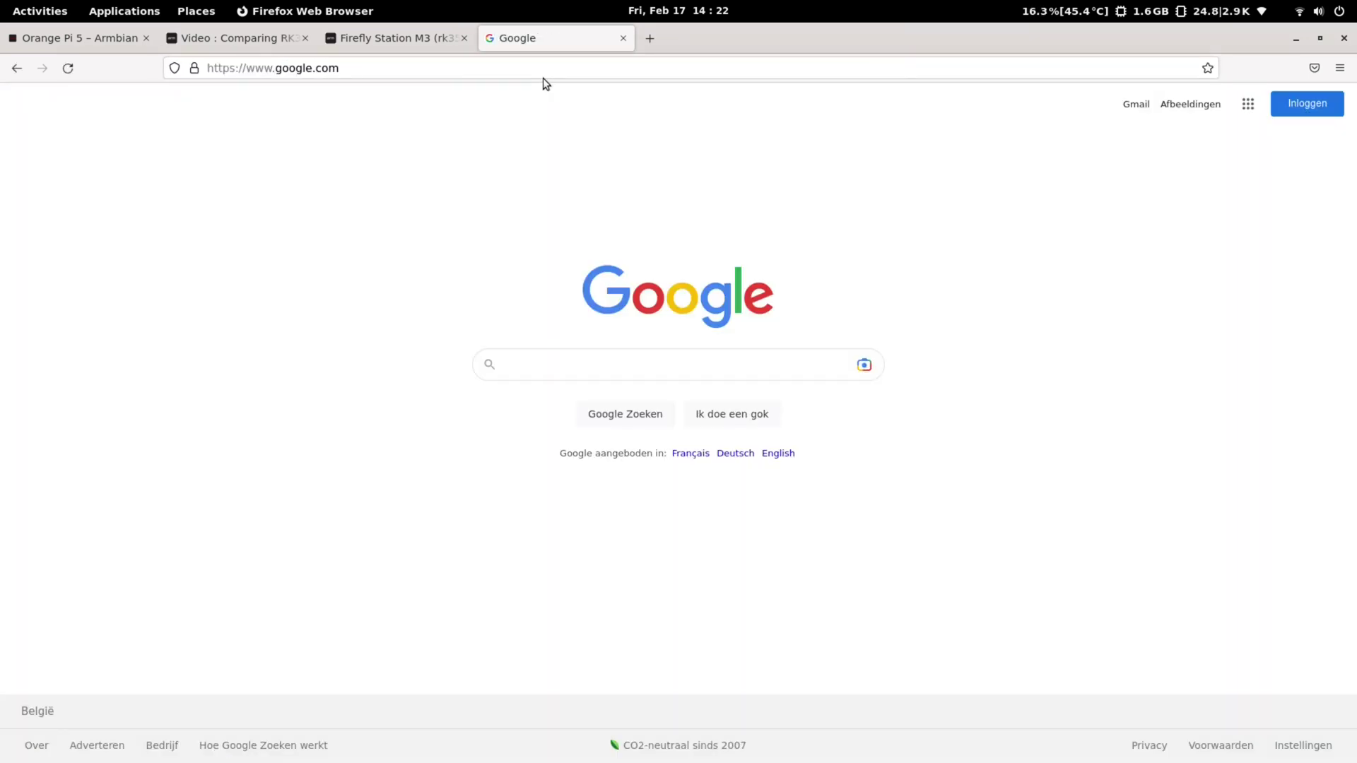
pyautogui.write('armbian-gaming')
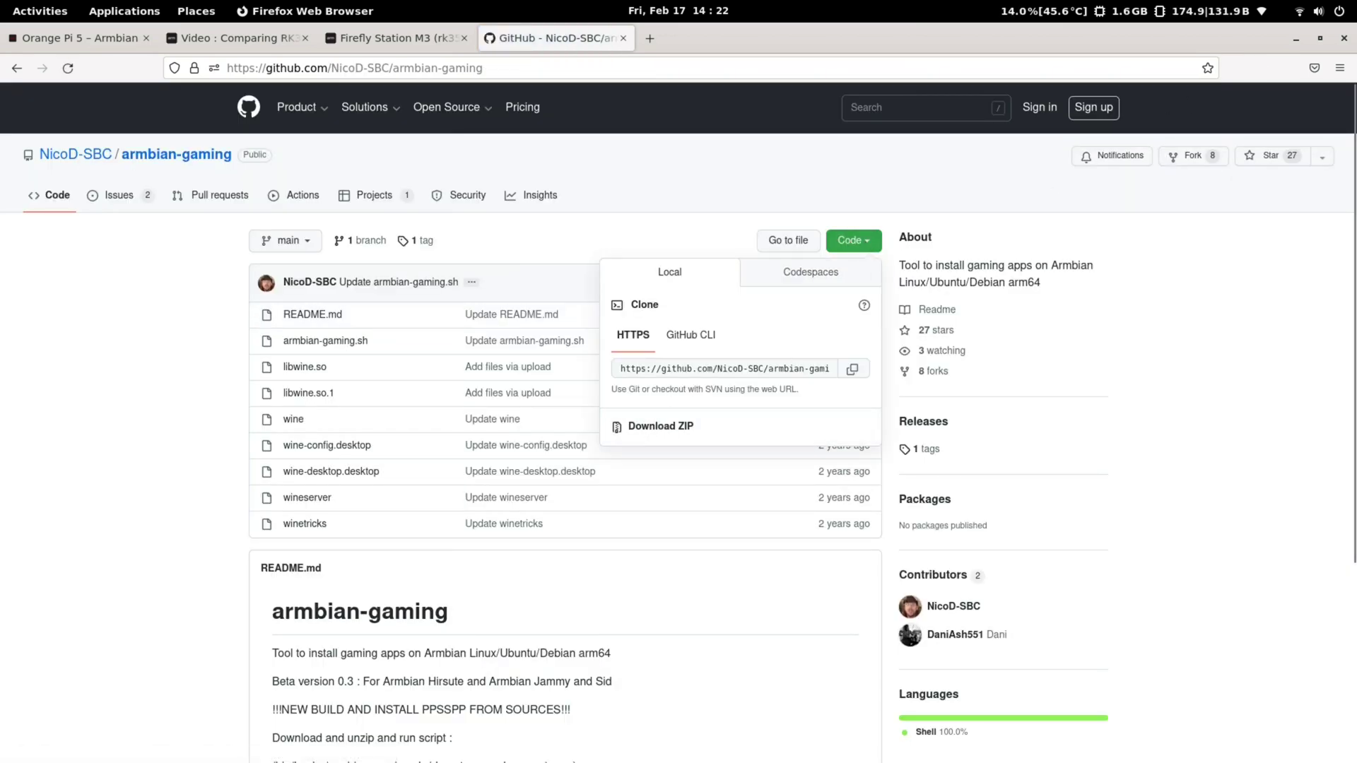
# Step: Minimize Firefox, open Home's armbian-gaming-main folder in Files, and launch Terminator
pyautogui.click(1296, 38)
pyautogui.moveTo(573, 760)
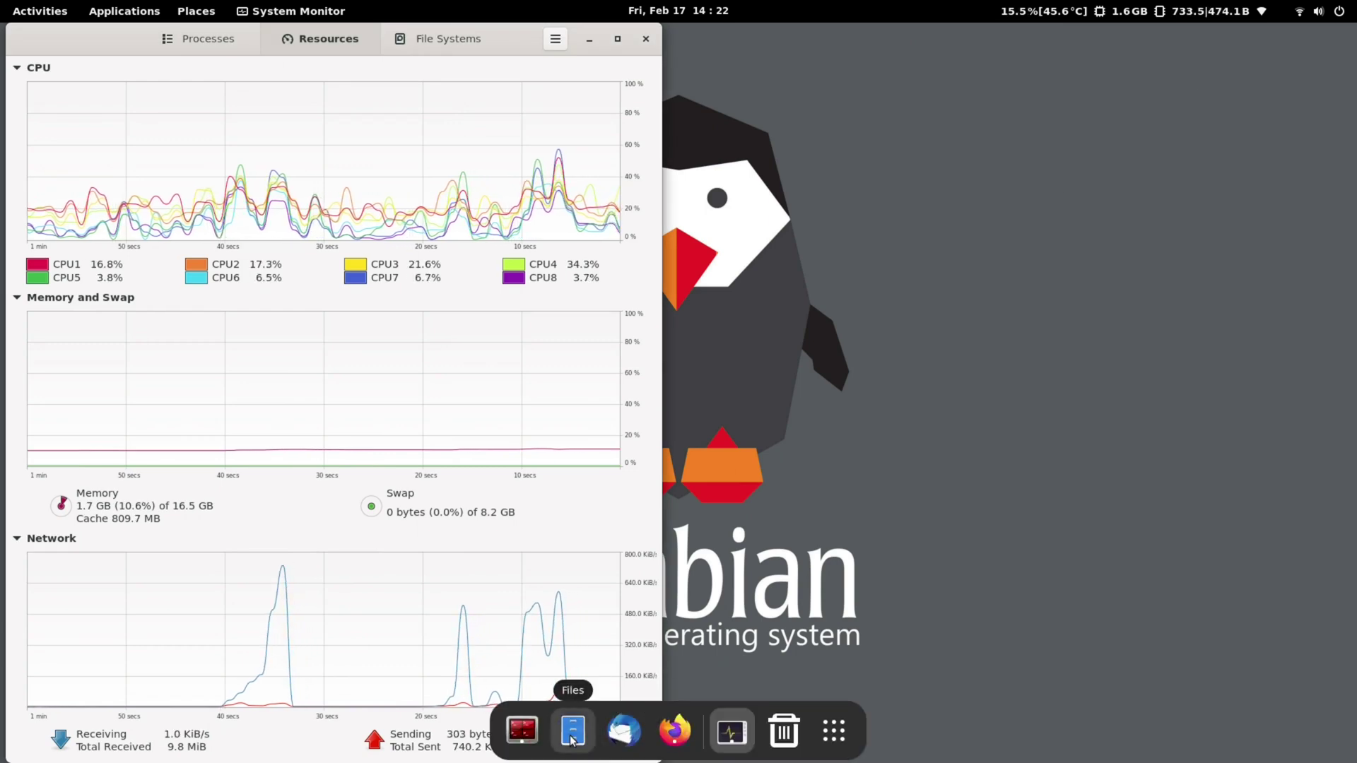
pyautogui.click(572, 731)
pyautogui.scroll(-1, 1108, 377)
pyautogui.scroll(1, 1108, 378)
pyautogui.click(871, 150)
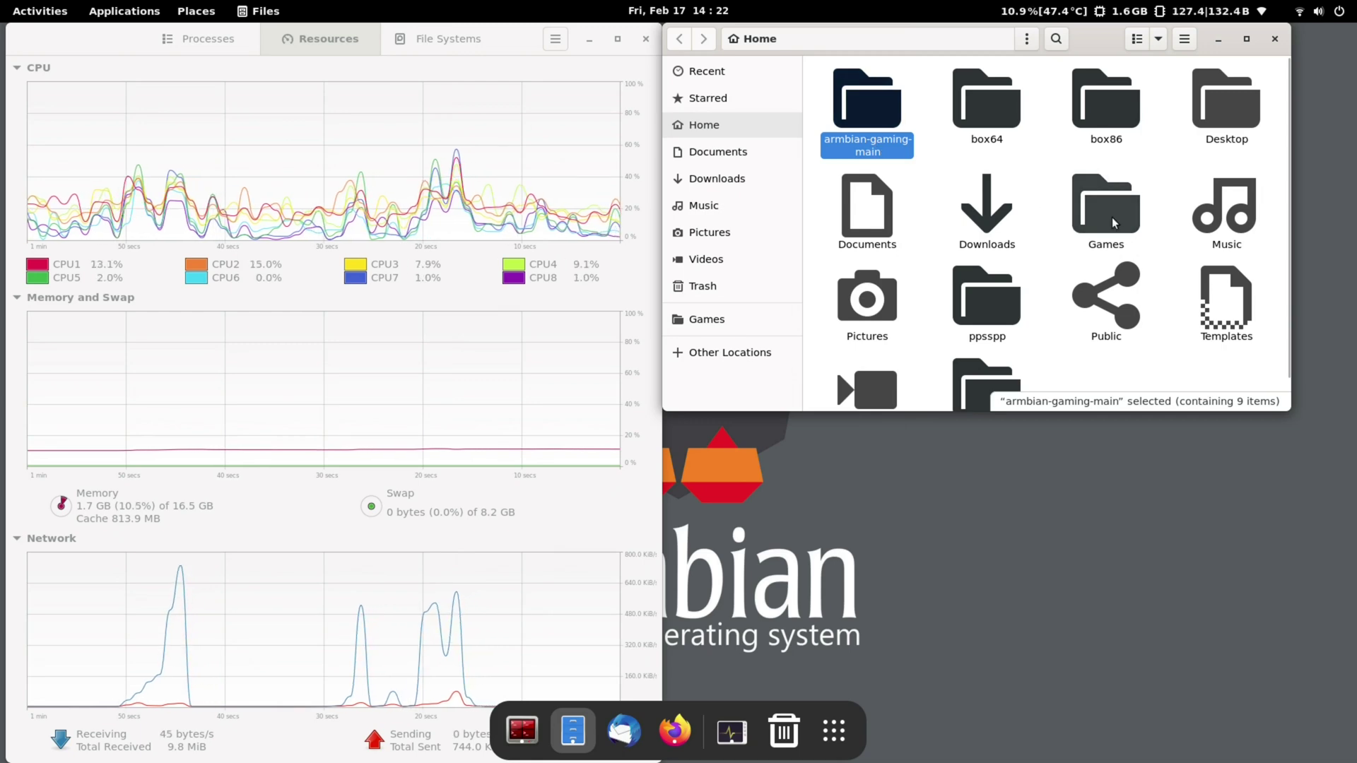
pyautogui.doubleClick(865, 129)
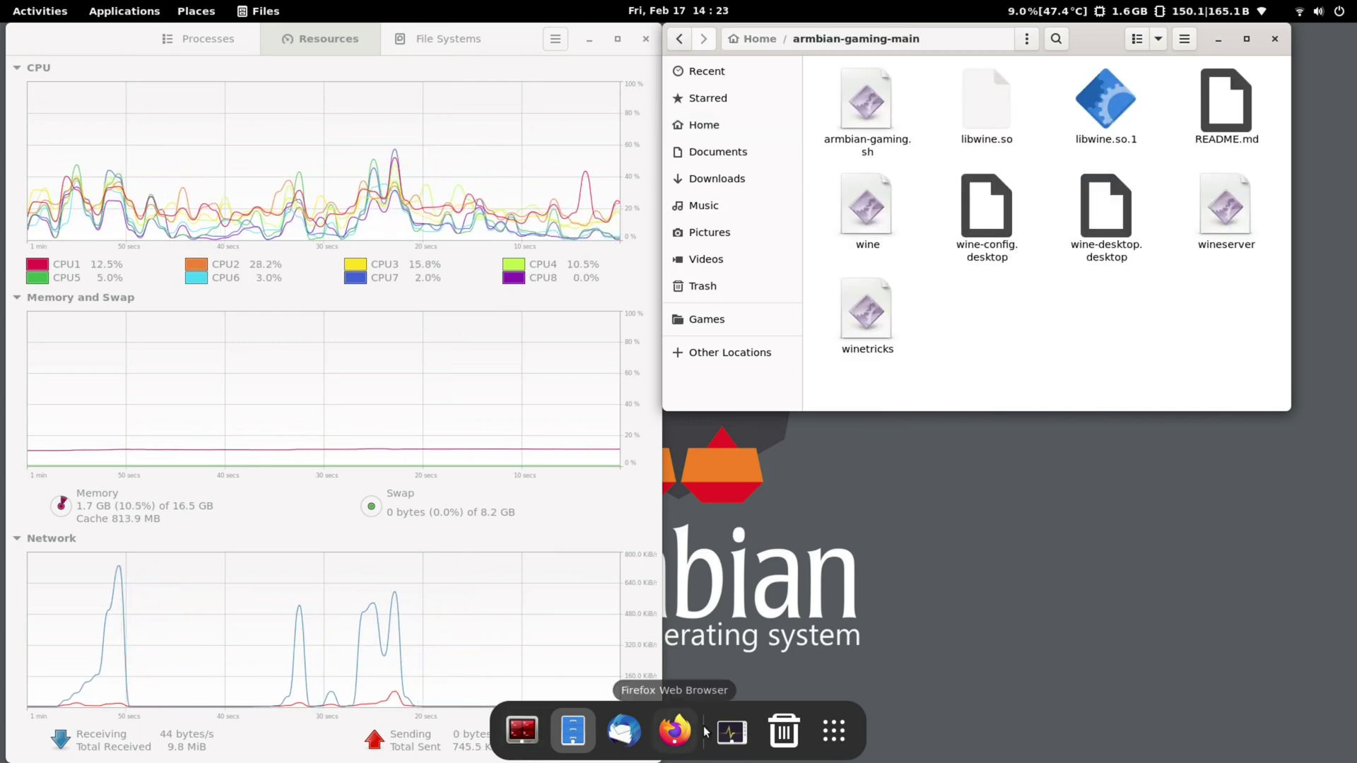
pyautogui.click(530, 737)
# Step: In armbian-gaming-main, run armbian-gaming.sh with /bin/bash and choose Armbian Jammy/Sid (option 2)
pyautogui.write('cd arm')
pyautogui.press('Tab')
pyautogui.press('Return')
pyautogui.write('/bin/bash')
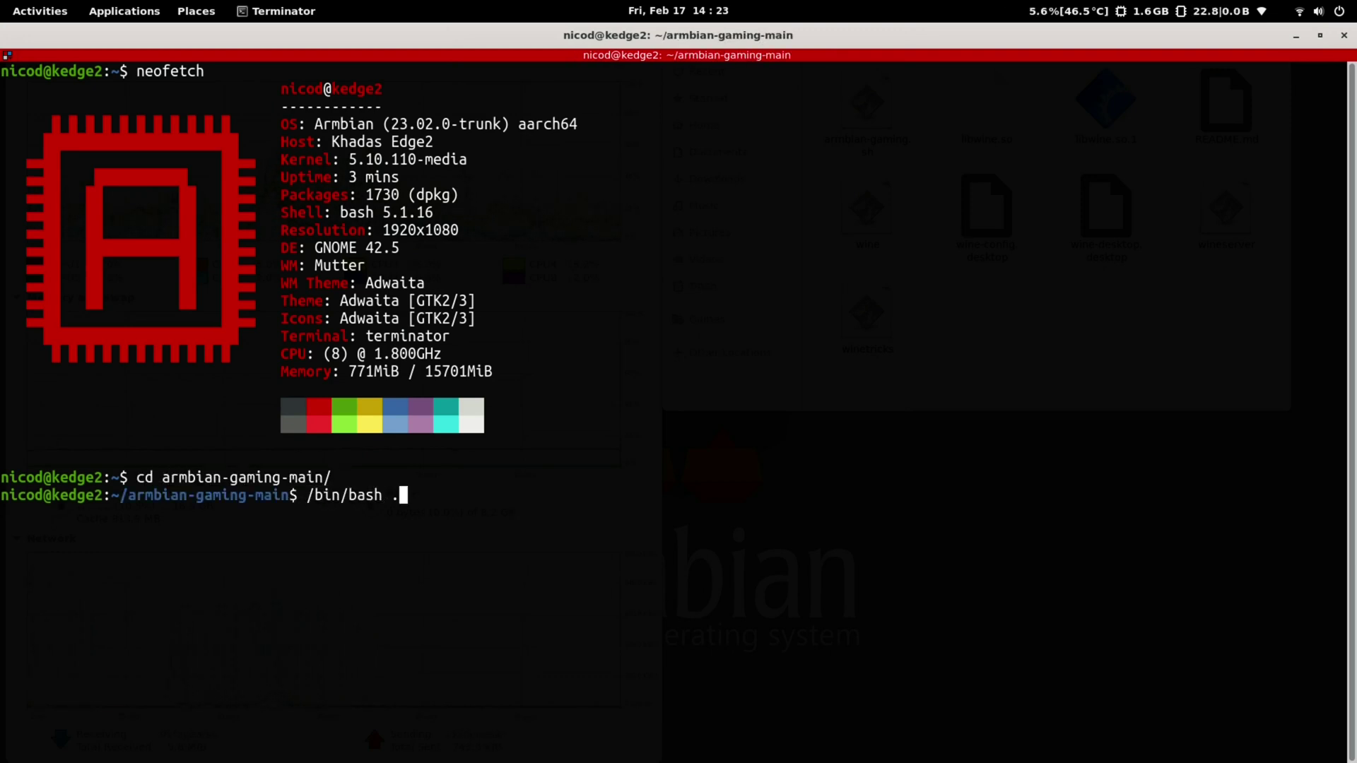
pyautogui.write(' ./ar')
pyautogui.press('Tab')
pyautogui.press('Return')
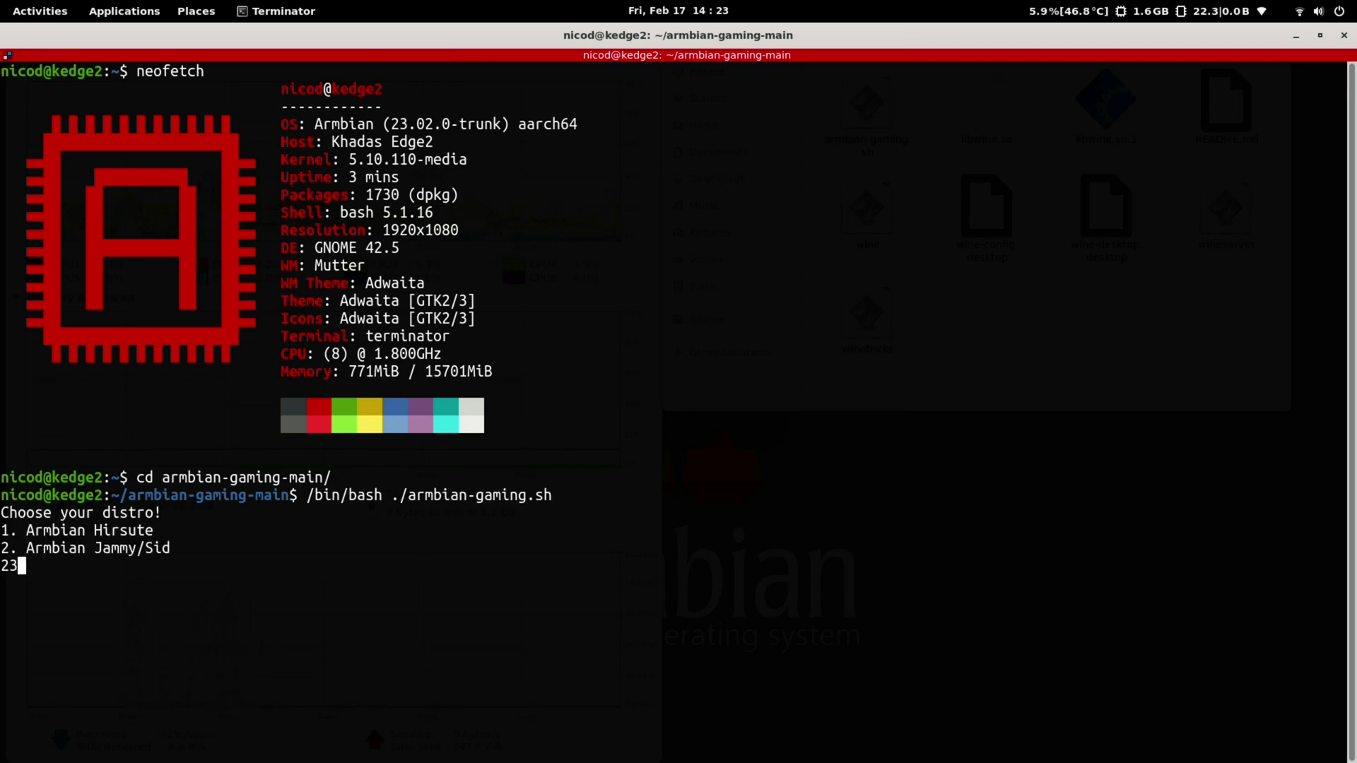
pyautogui.write('23')
pyautogui.press('BackSpace')
pyautogui.press('Return')
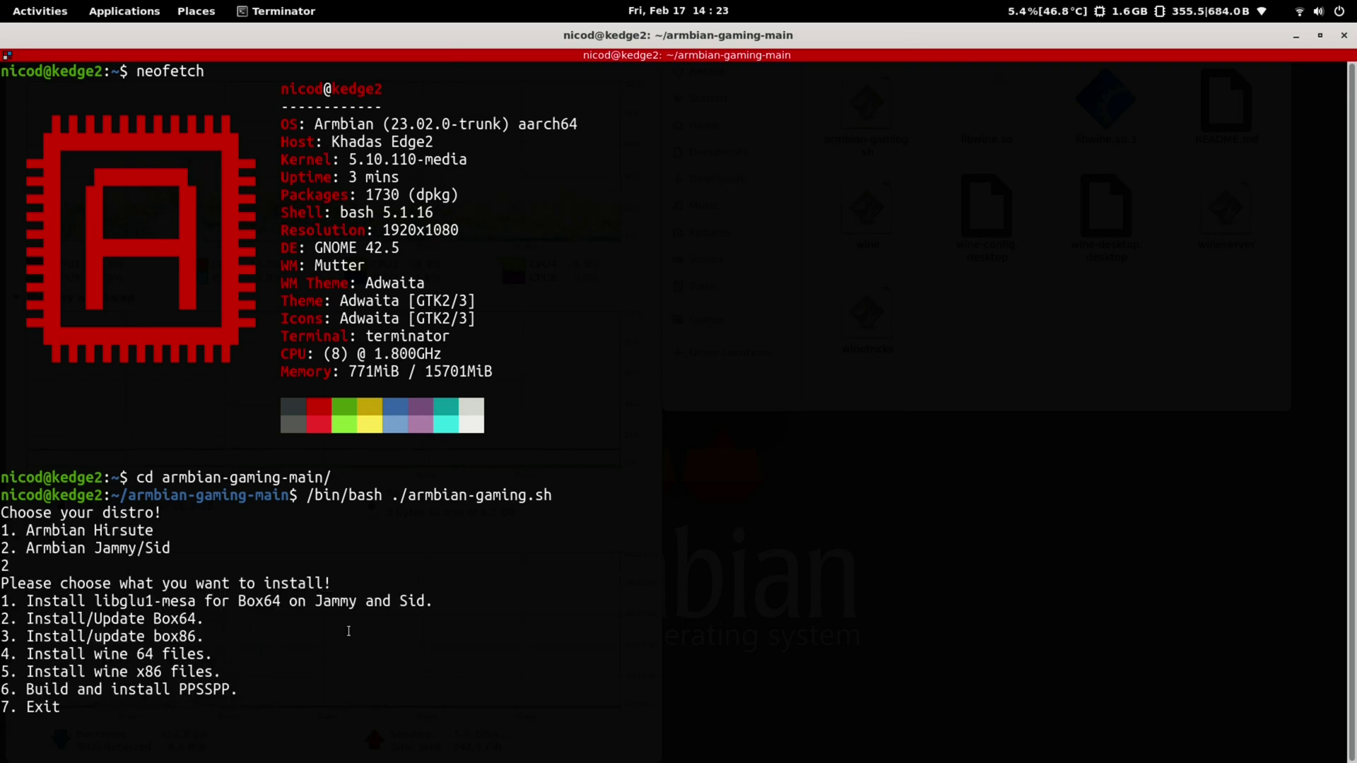
# Step: Review the script's install options, including wine x86 and PPSSPP, then choose 7 to exit
pyautogui.moveTo(1, 612); pyautogui.dragTo(222, 654)
pyautogui.tripleClick(181, 677)
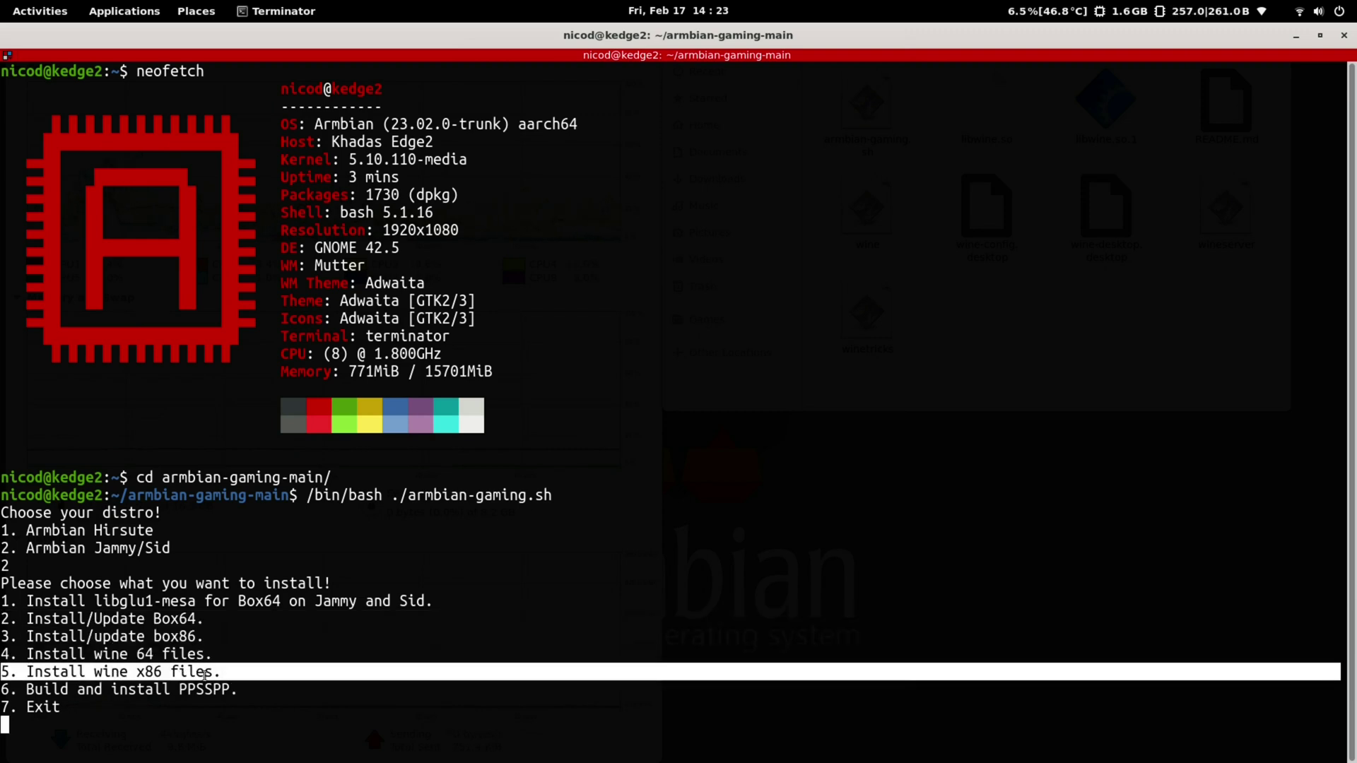
pyautogui.tripleClick(205, 689)
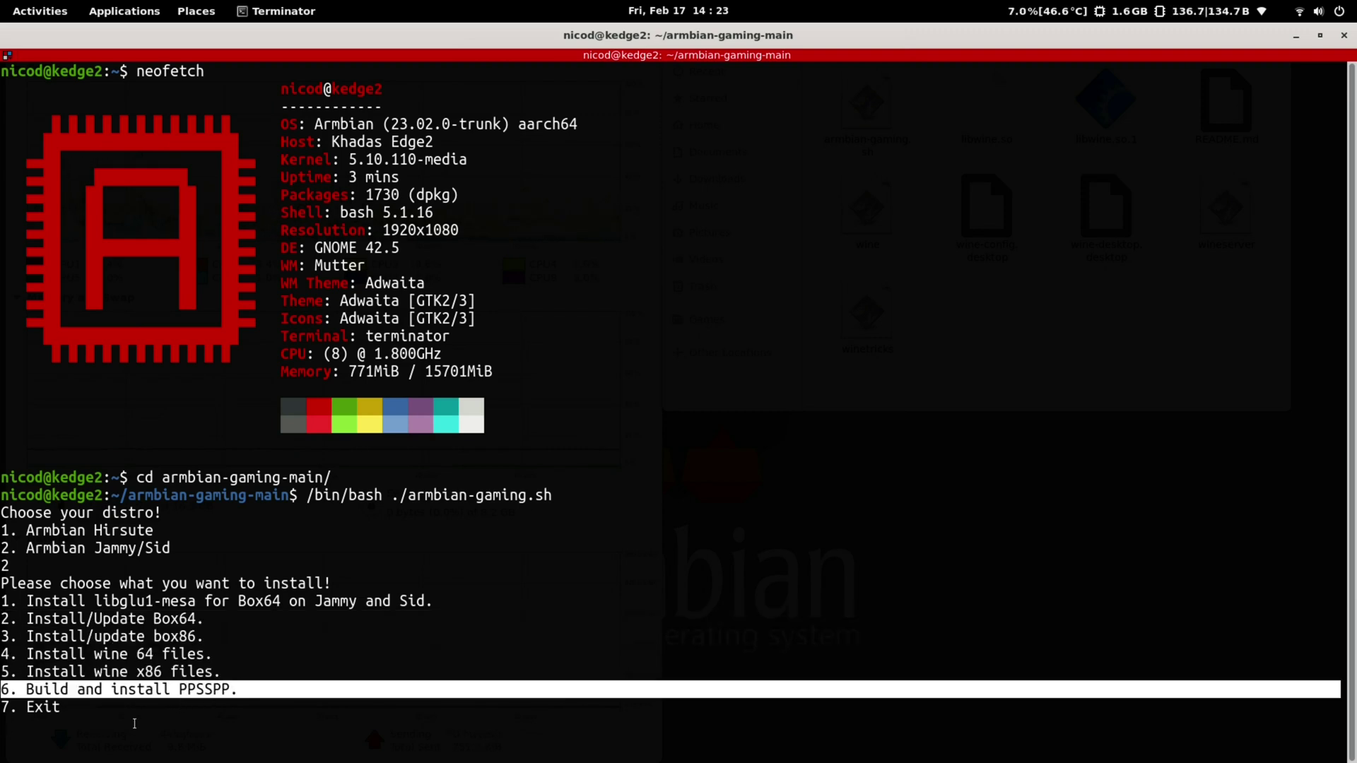
pyautogui.click(133, 730)
pyautogui.write('7')
pyautogui.press('Return')
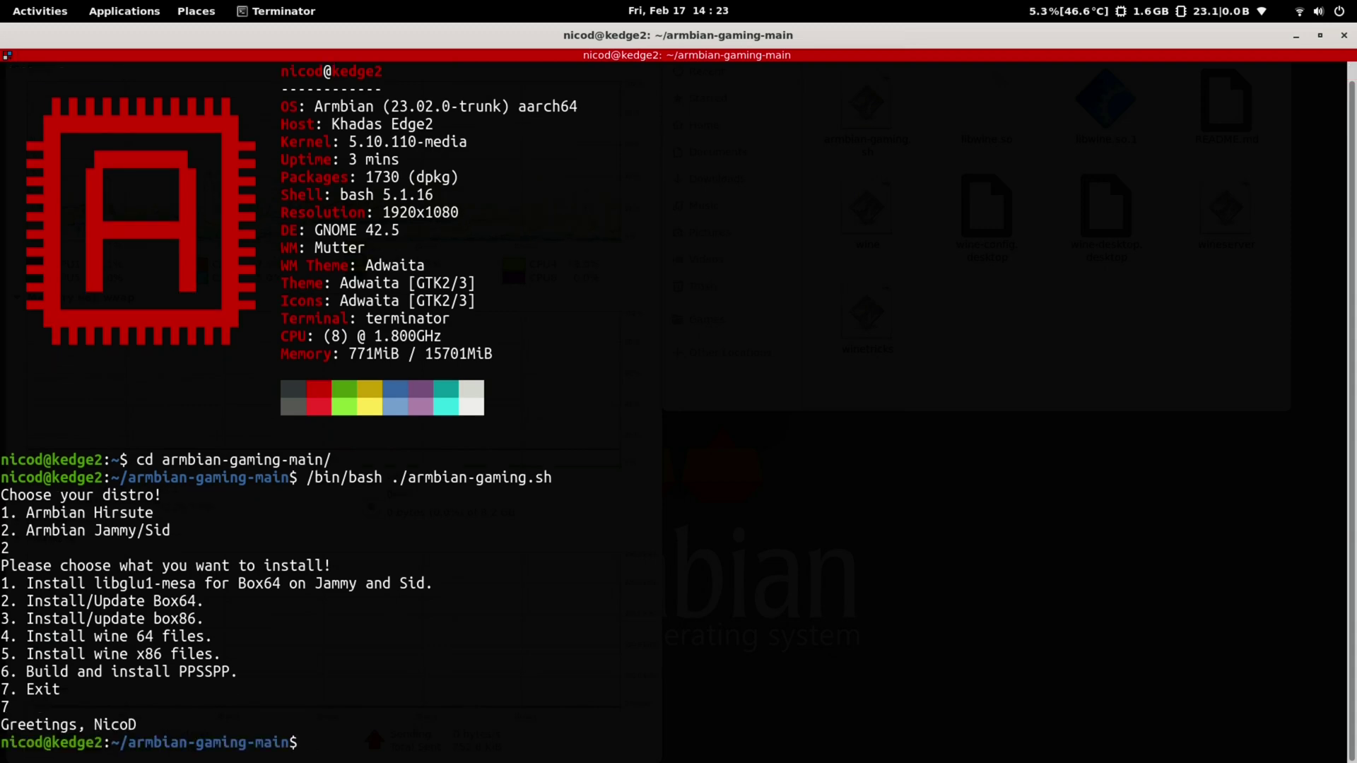
# Step: Return home, shrink the terminal, and list the files in Games' TrackMania Nations Forever folder
pyautogui.write('cd ..')
pyautogui.press('Return')
pyautogui.write('cd')
pyautogui.press('super+Down')
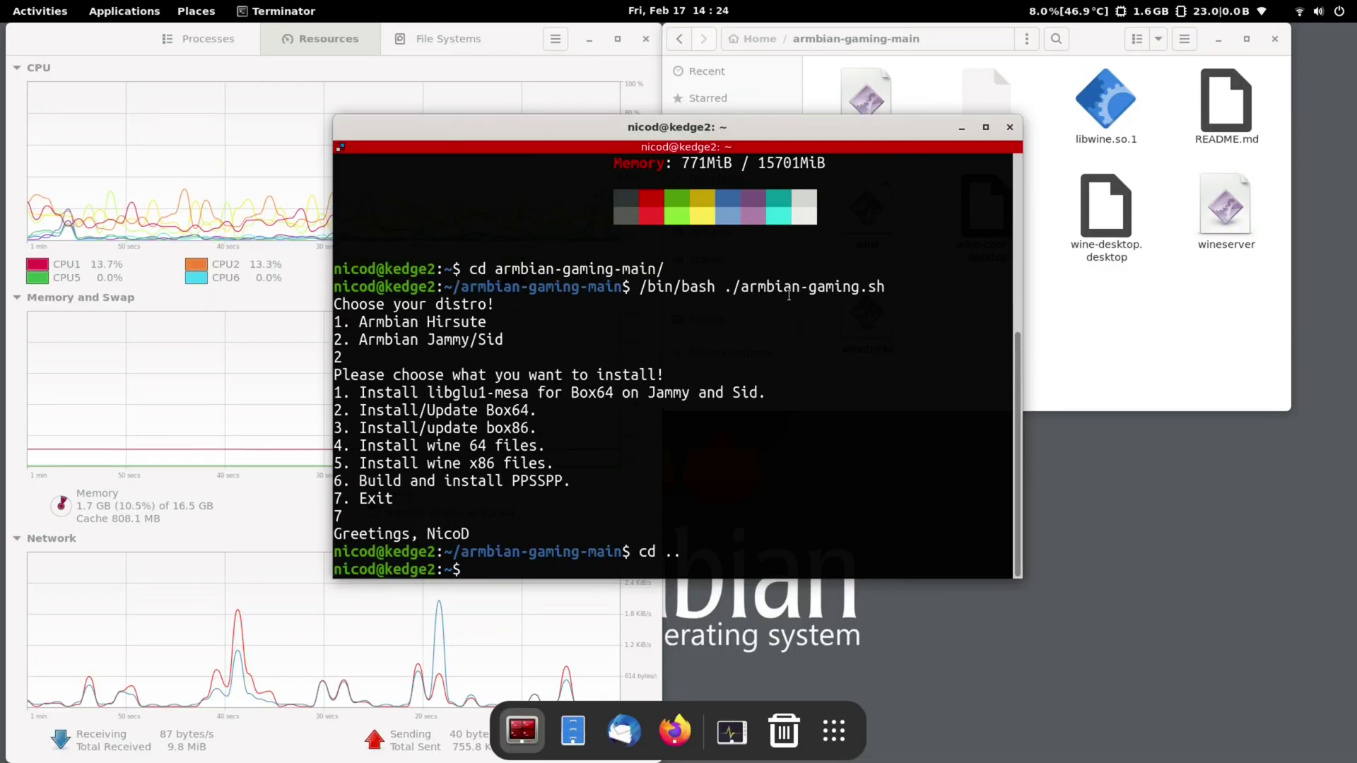
pyautogui.write('Games/')
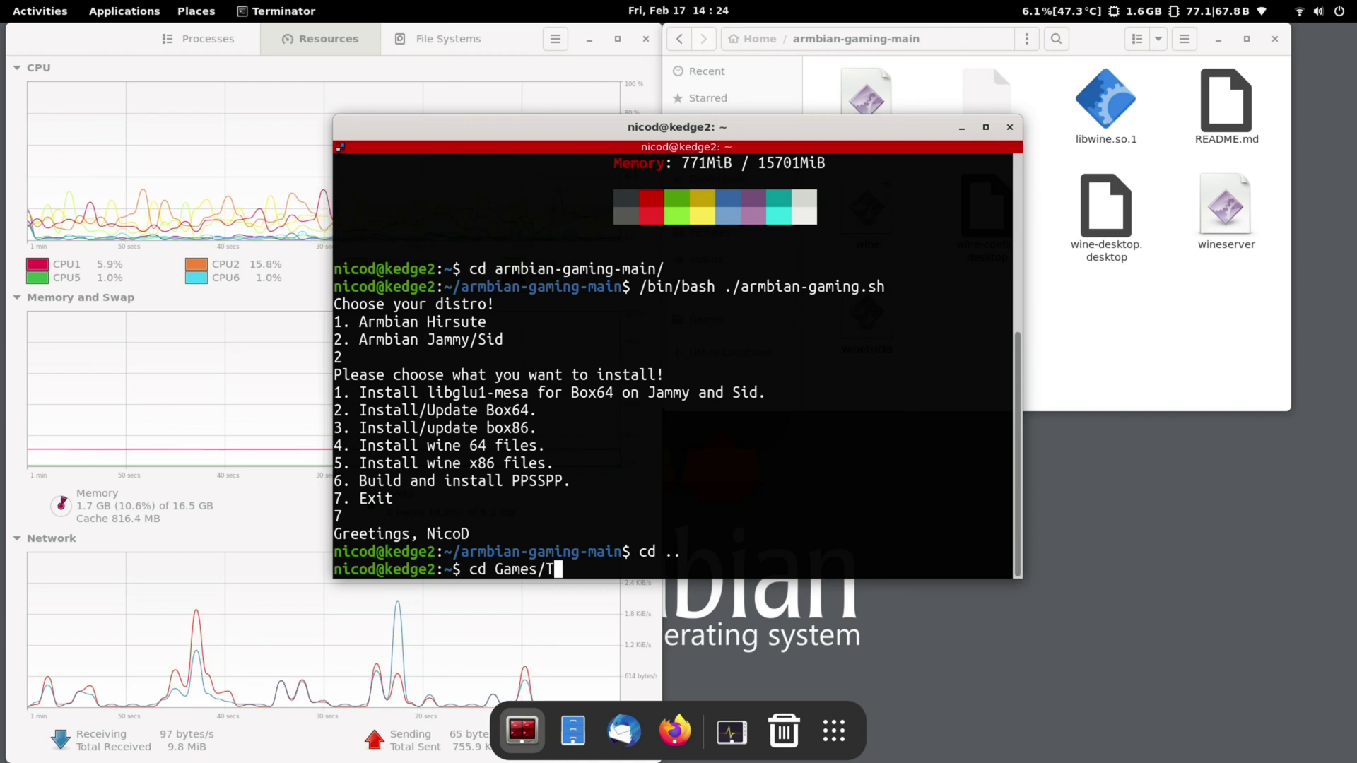
pyautogui.write('T')
pyautogui.press('Tab')
pyautogui.press('Return')
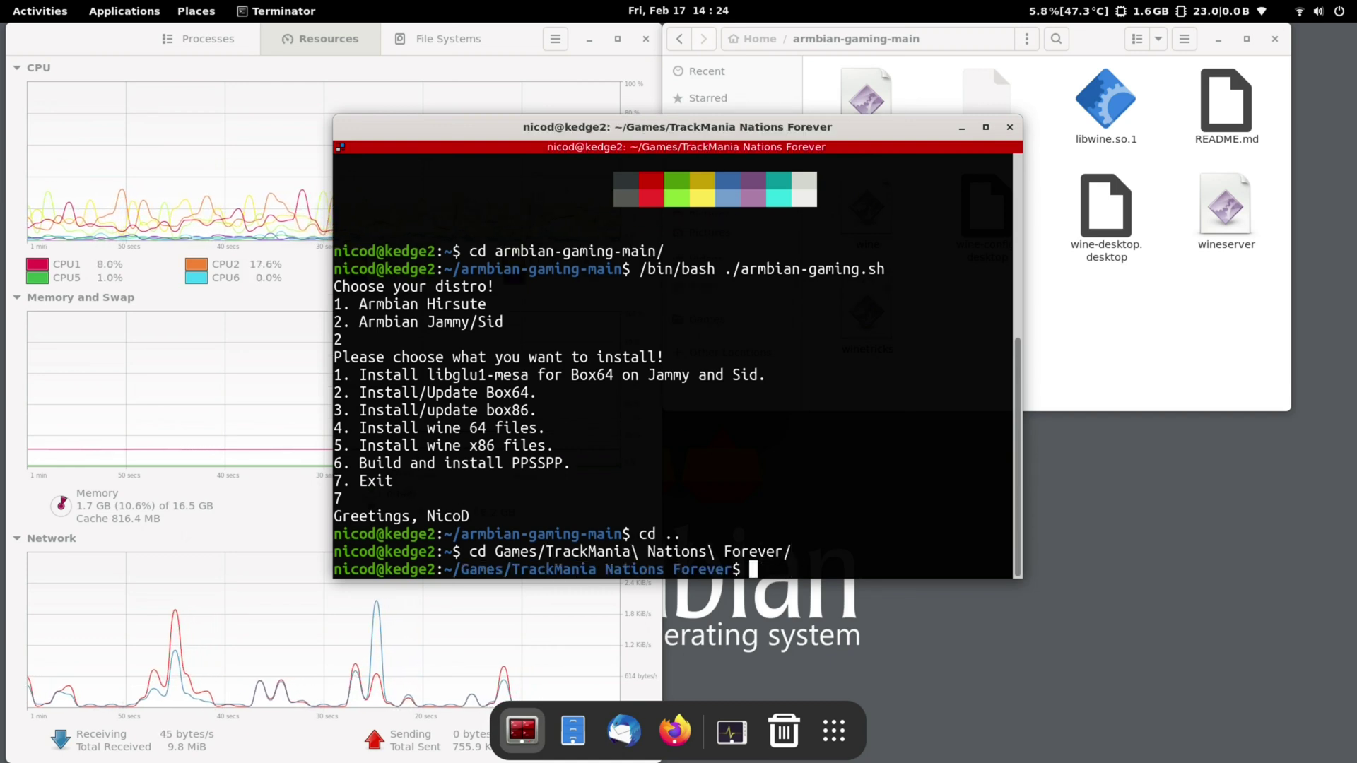
pyautogui.write('ls')
pyautogui.press('Return')
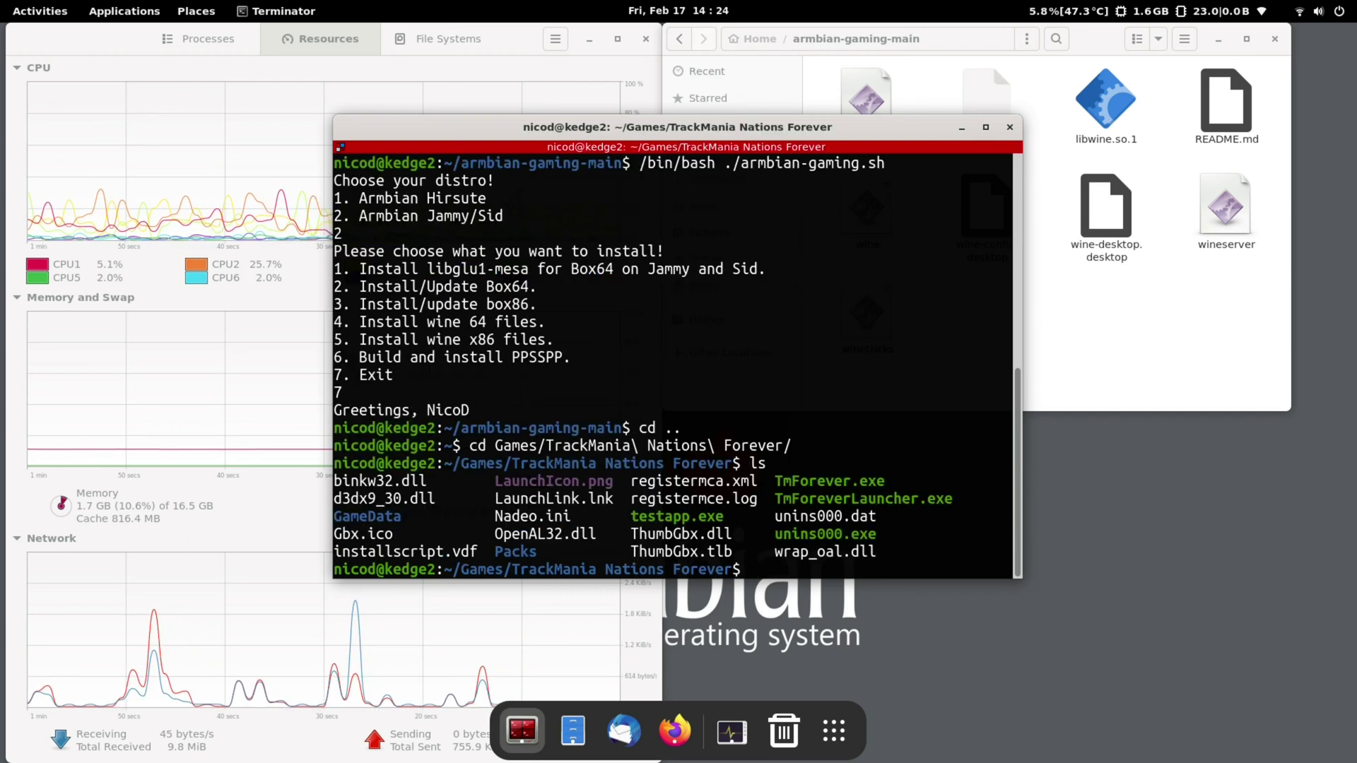
# Step: Run wine TmForeverLauncher.exe to start the game
pyautogui.write('wine ')
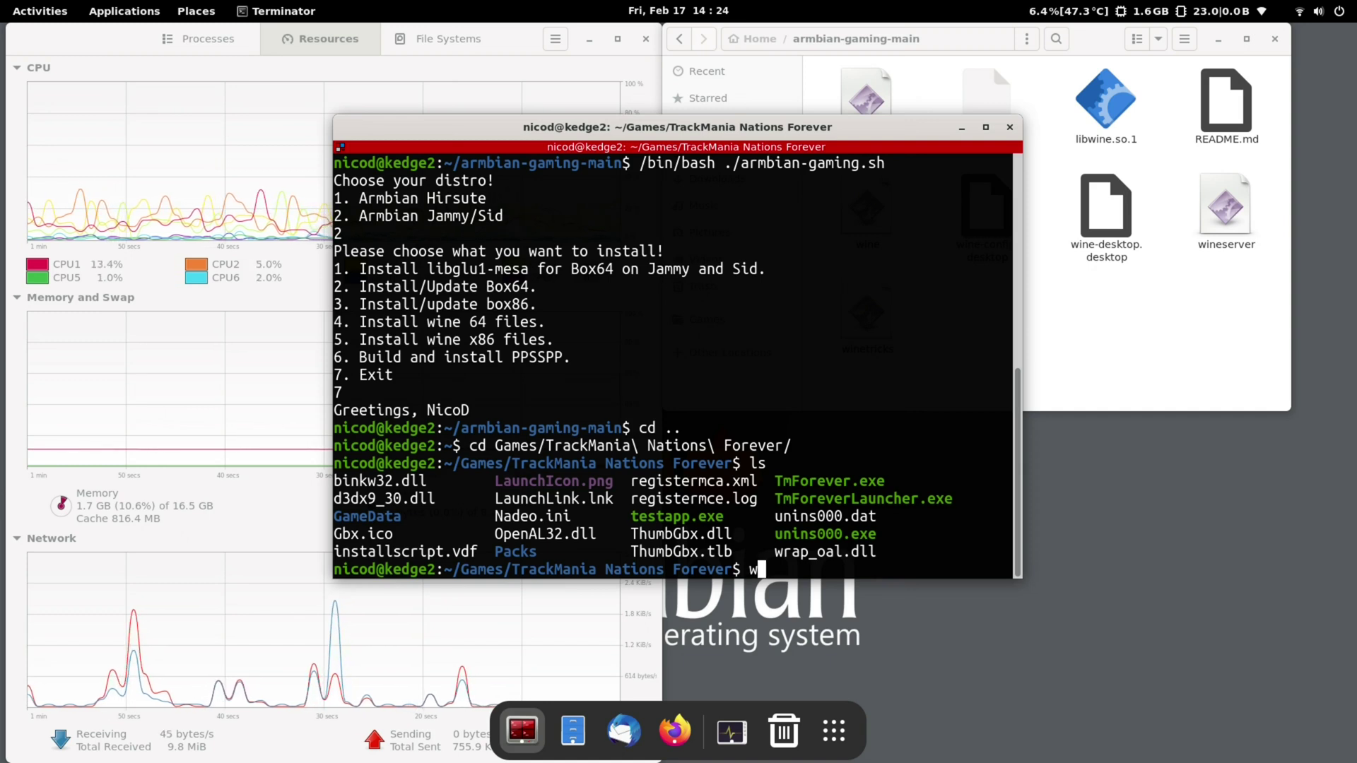
pyautogui.write('TmForeverL')
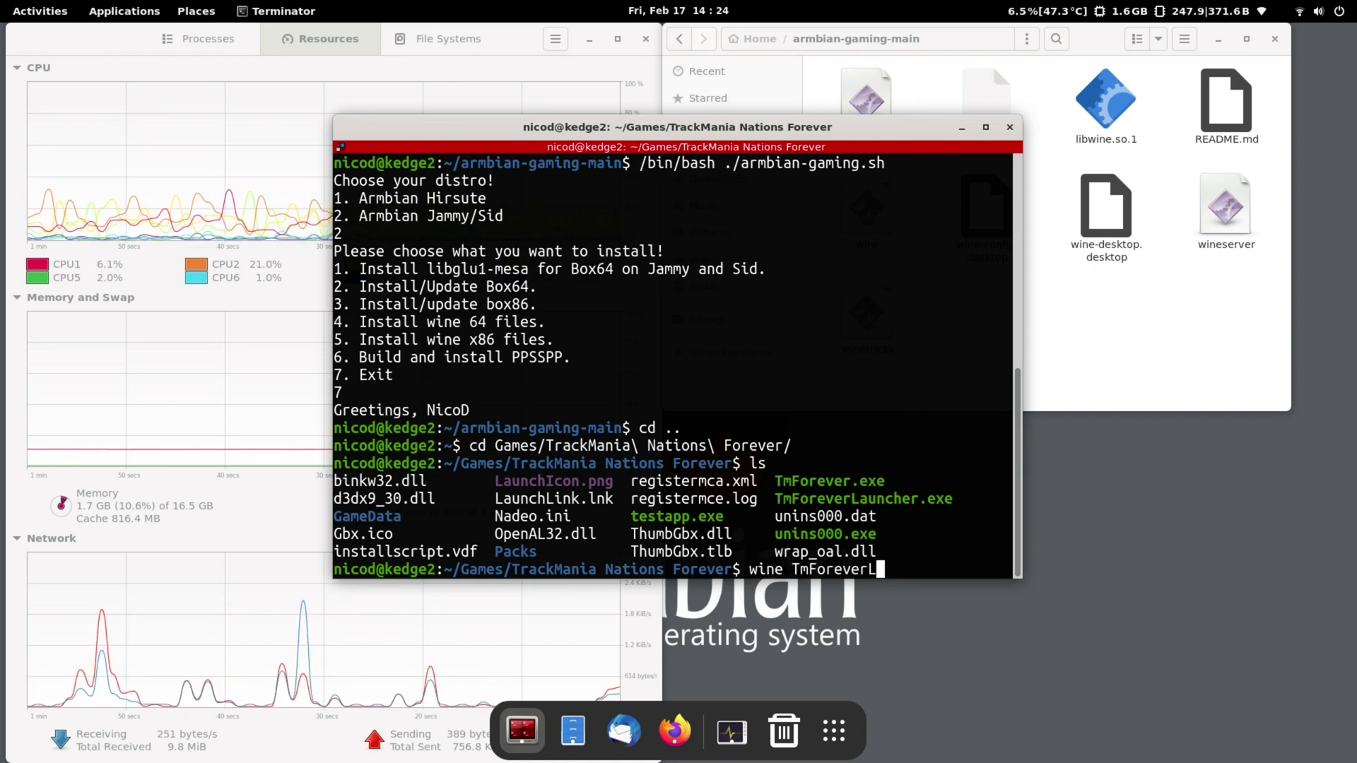
pyautogui.press('Tab')
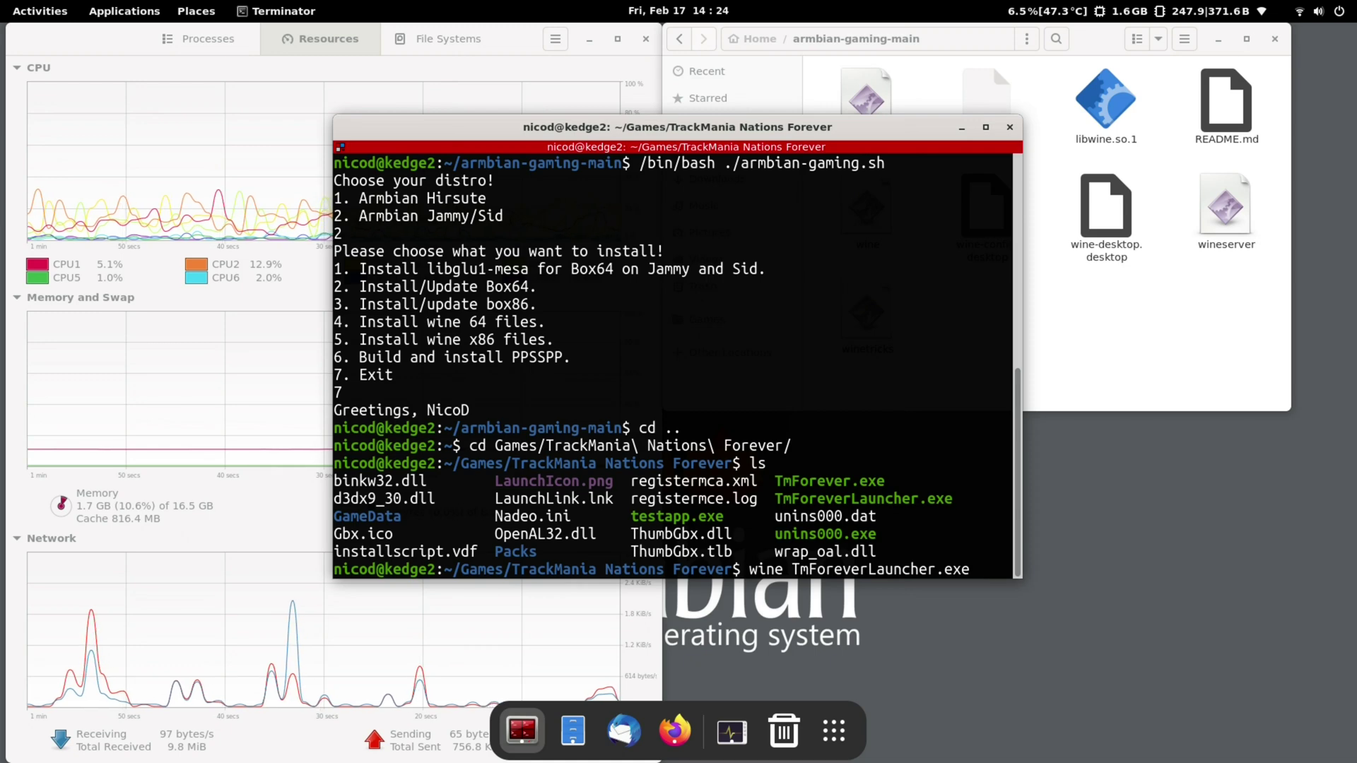
pyautogui.press('Return')
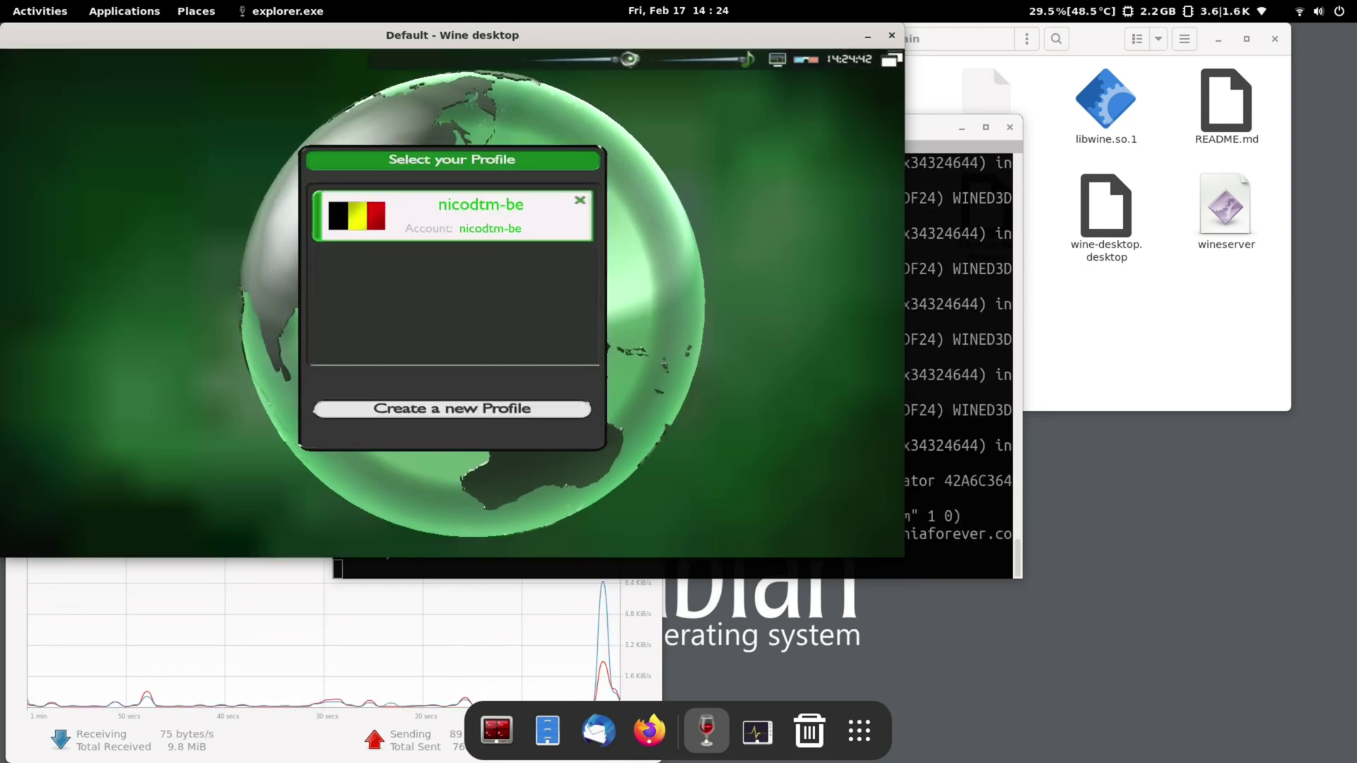
# Step: Pick the existing profile, then Play Solo, White difficulty, and load track A03-Race
pyautogui.click(417, 223)
pyautogui.click(126, 136)
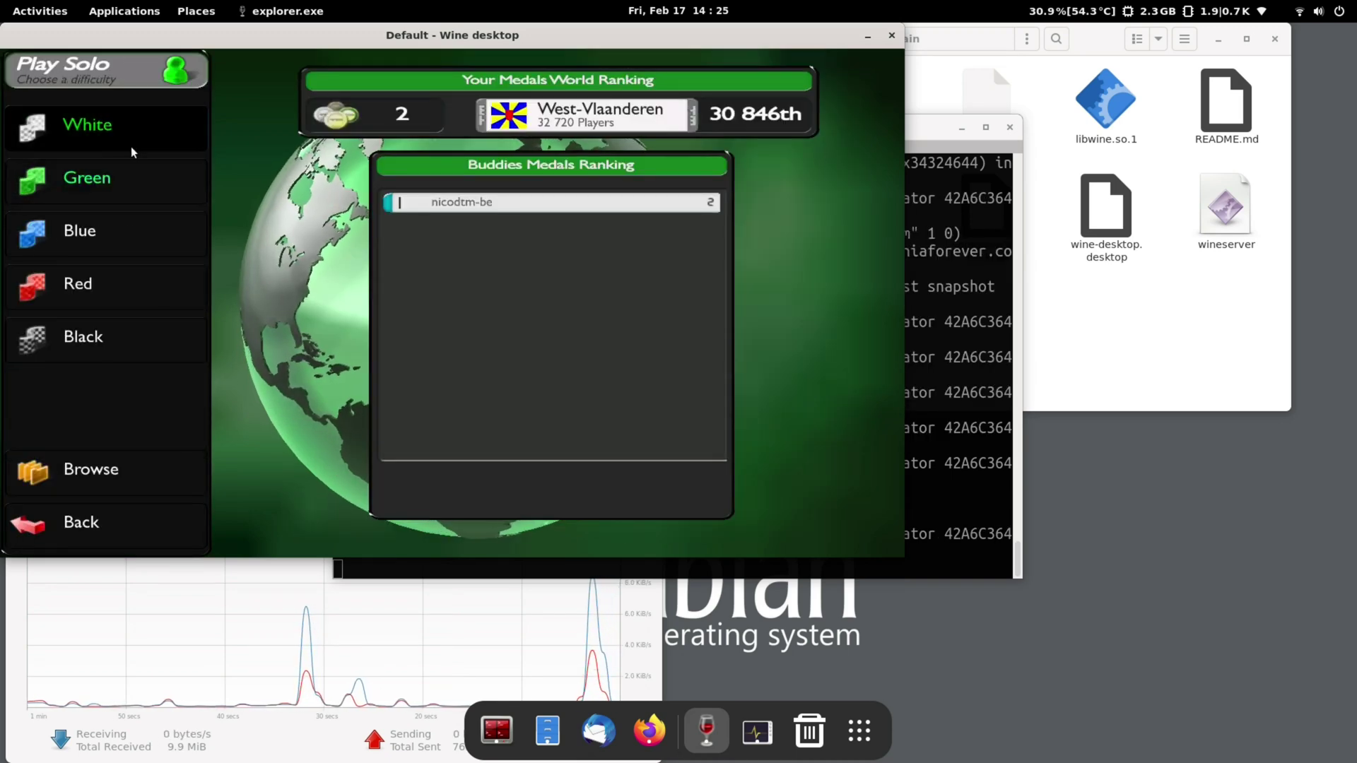
pyautogui.click(120, 132)
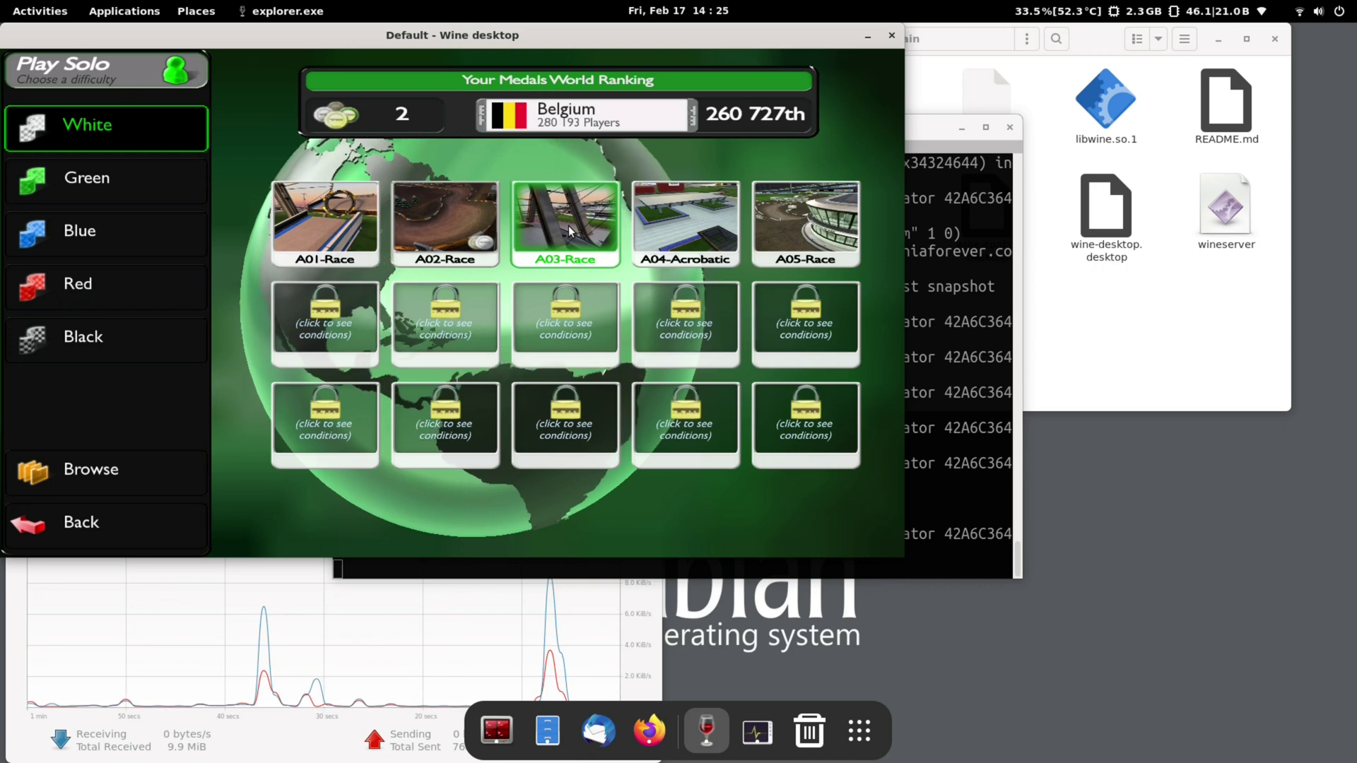
pyautogui.click(562, 213)
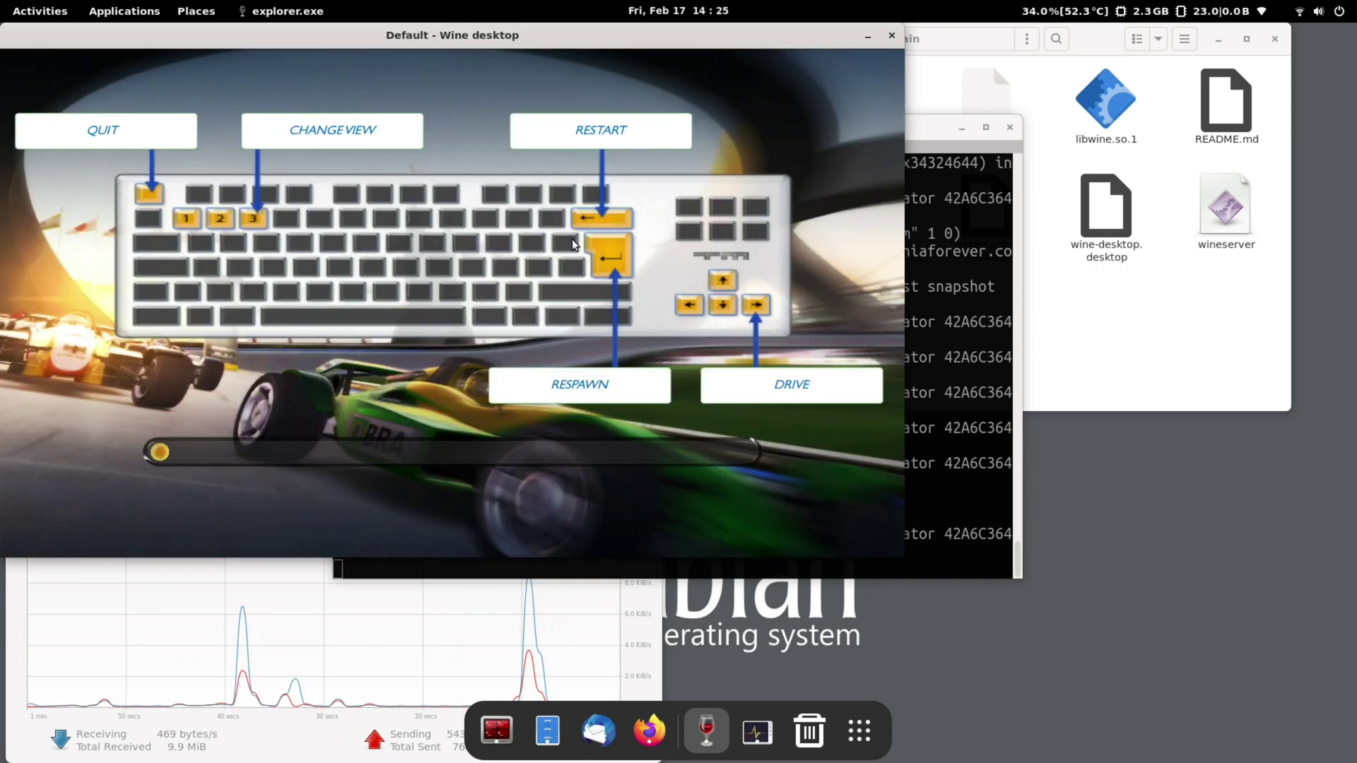
# Step: Set Sound output to Analog Output - Built-in Audio, close Settings, and continue past the loading screen
pyautogui.click(1339, 12)
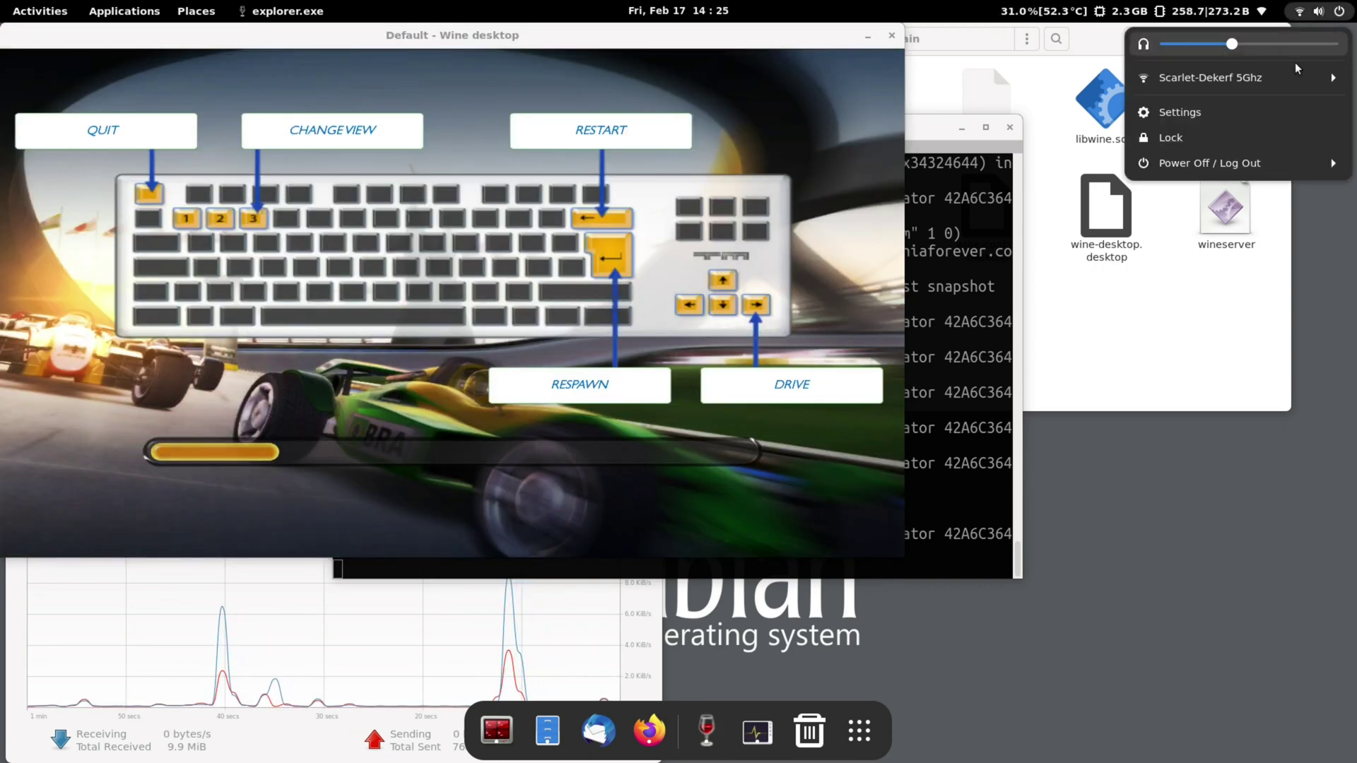
pyautogui.click(1166, 110)
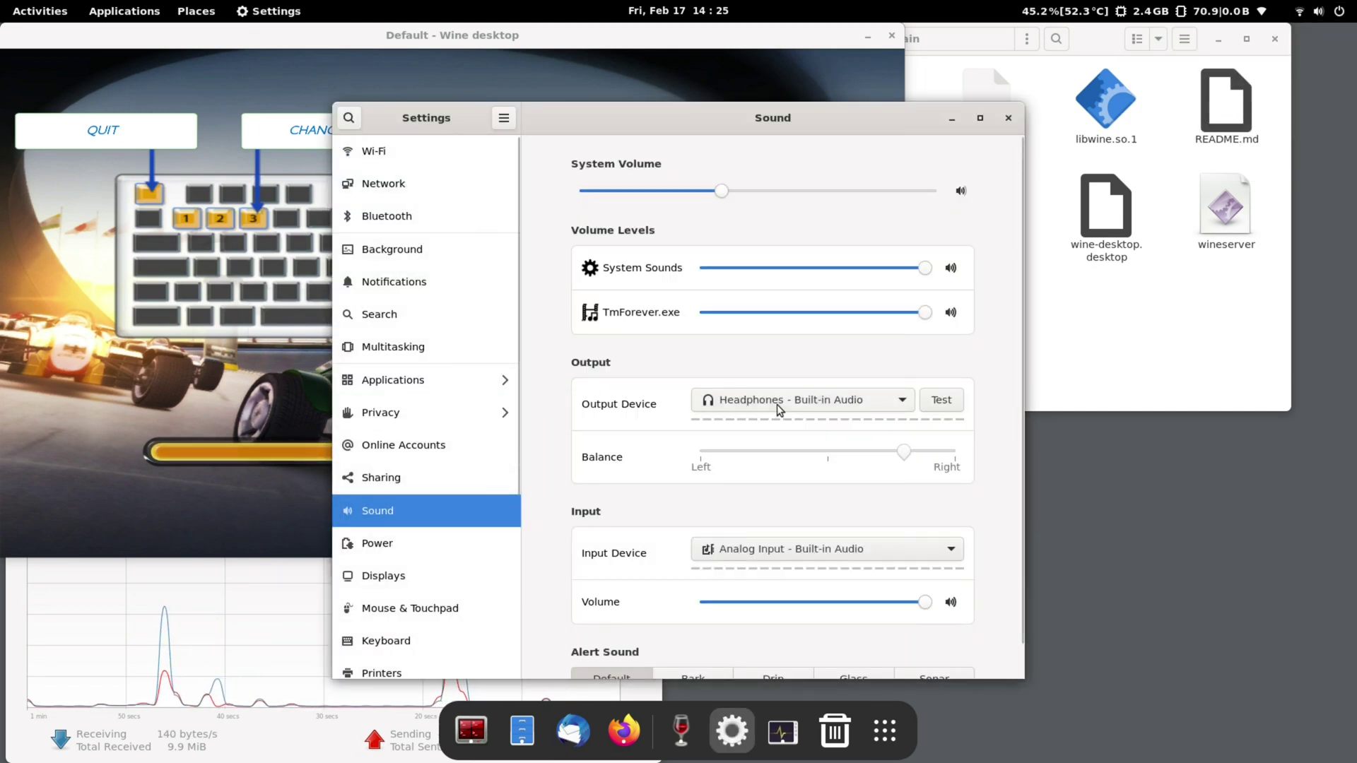
pyautogui.click(778, 404)
pyautogui.click(766, 422)
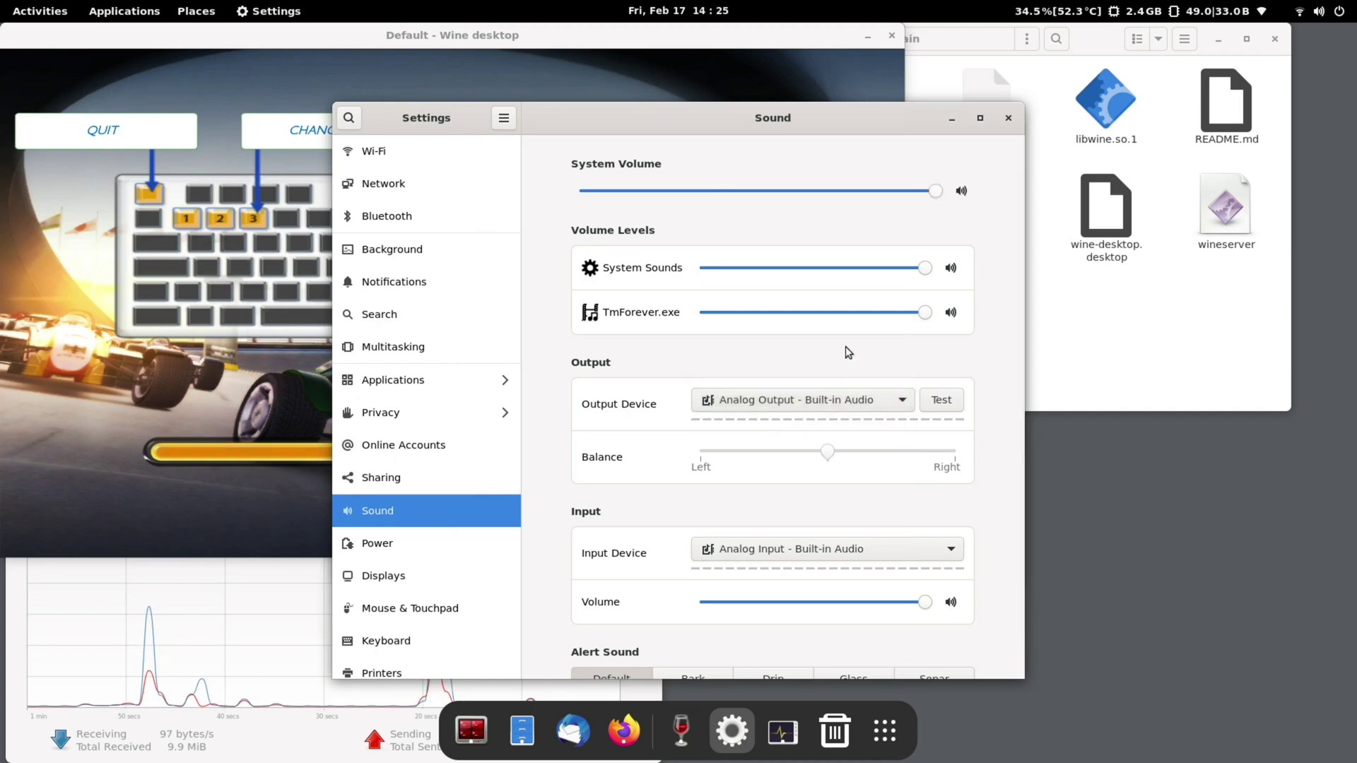
pyautogui.click(1009, 120)
pyautogui.click(685, 396)
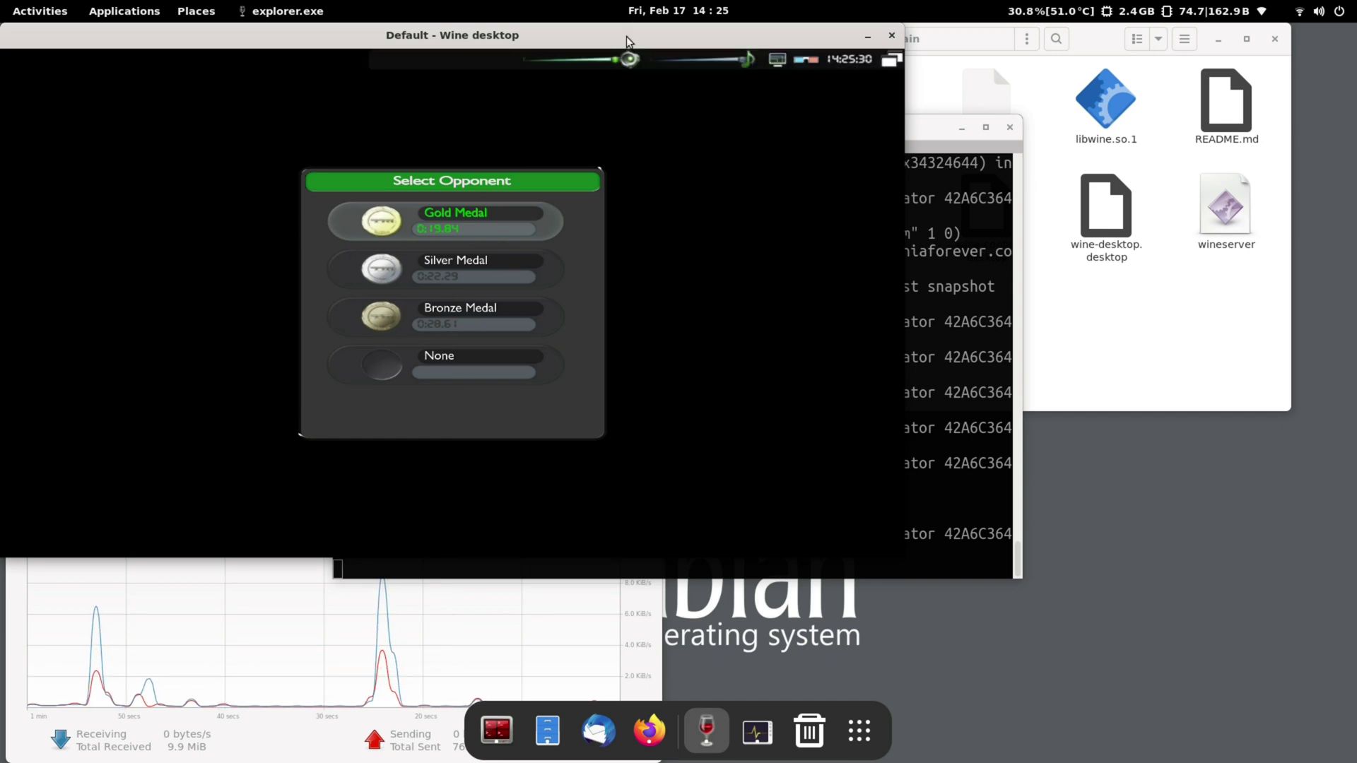
# Step: Place the game window lower right and the terminal top right, then race A03-Race against Gold Medal
pyautogui.moveTo(629, 42); pyautogui.dragTo(1081, 263)
pyautogui.moveTo(911, 129); pyautogui.dragTo(1255, 34)
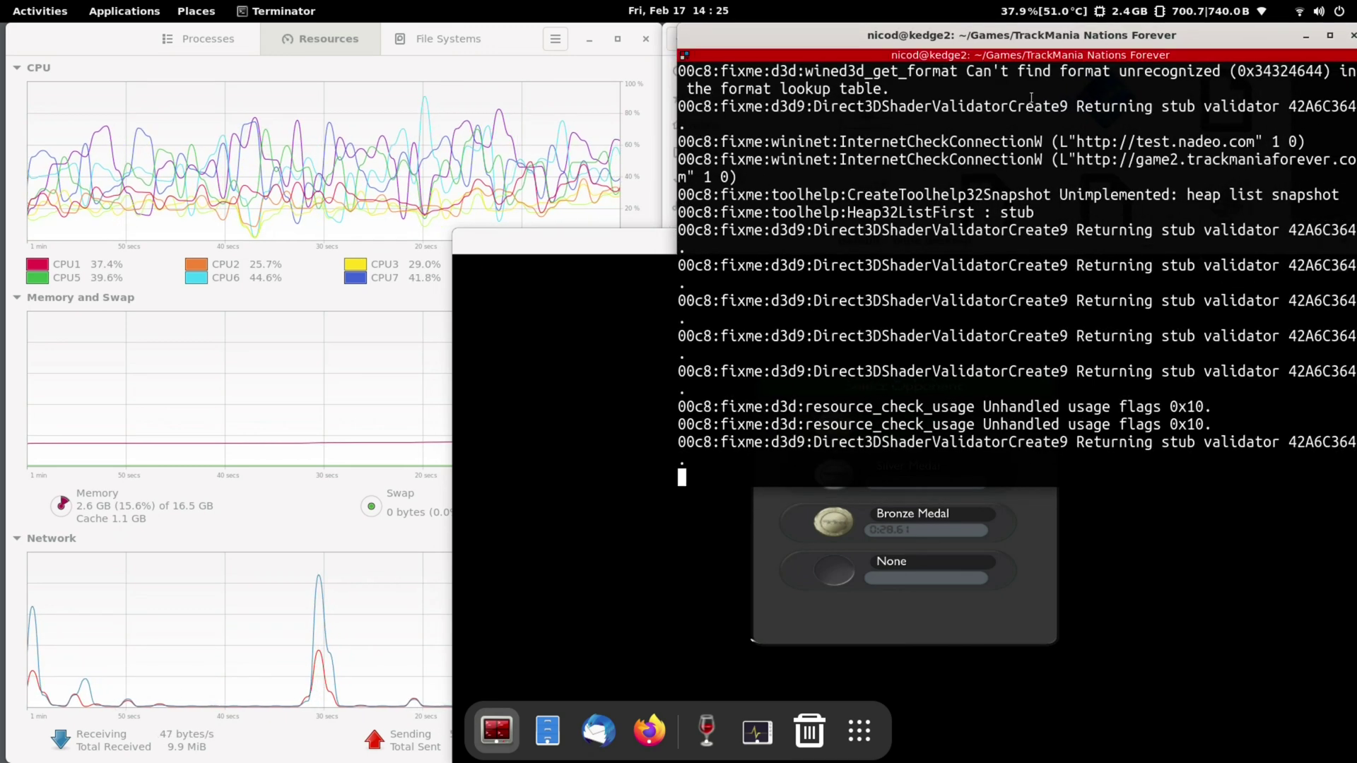
pyautogui.click(630, 236)
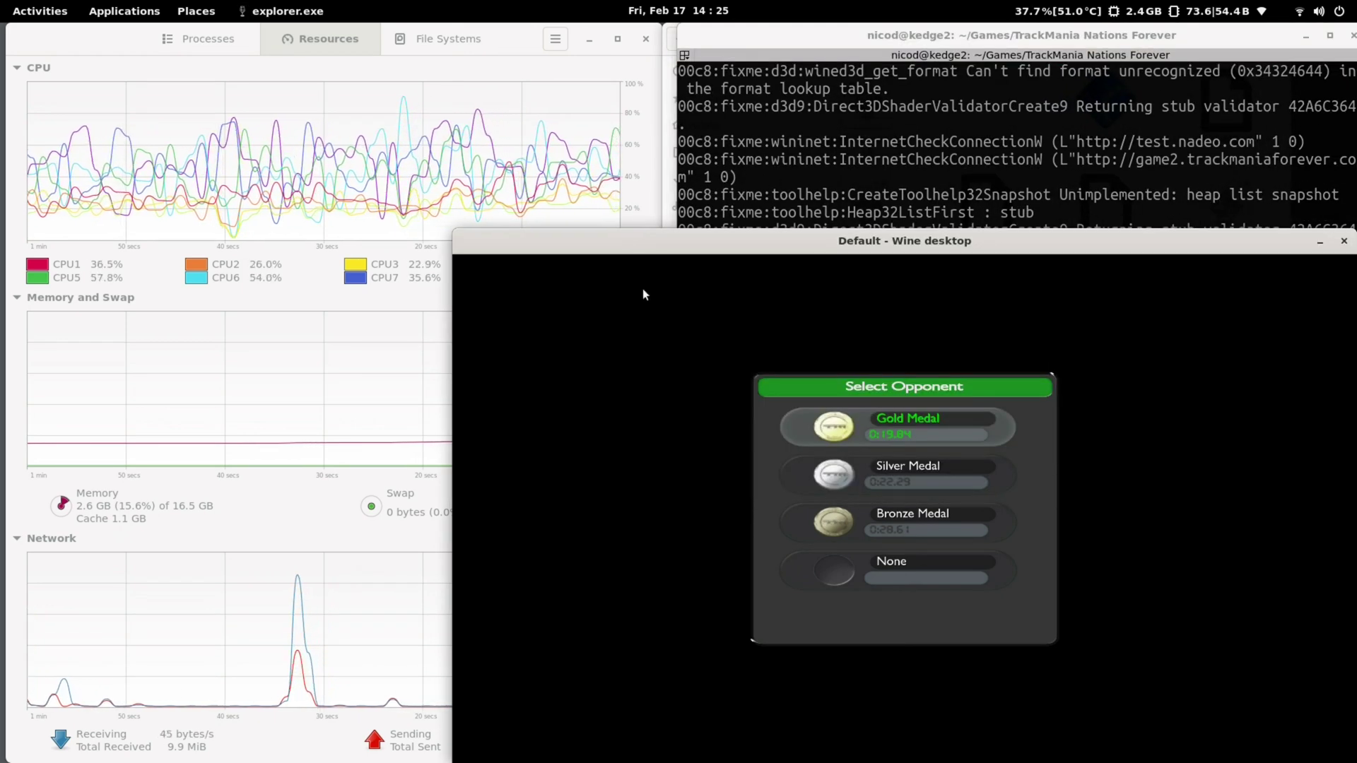
pyautogui.press('Return')
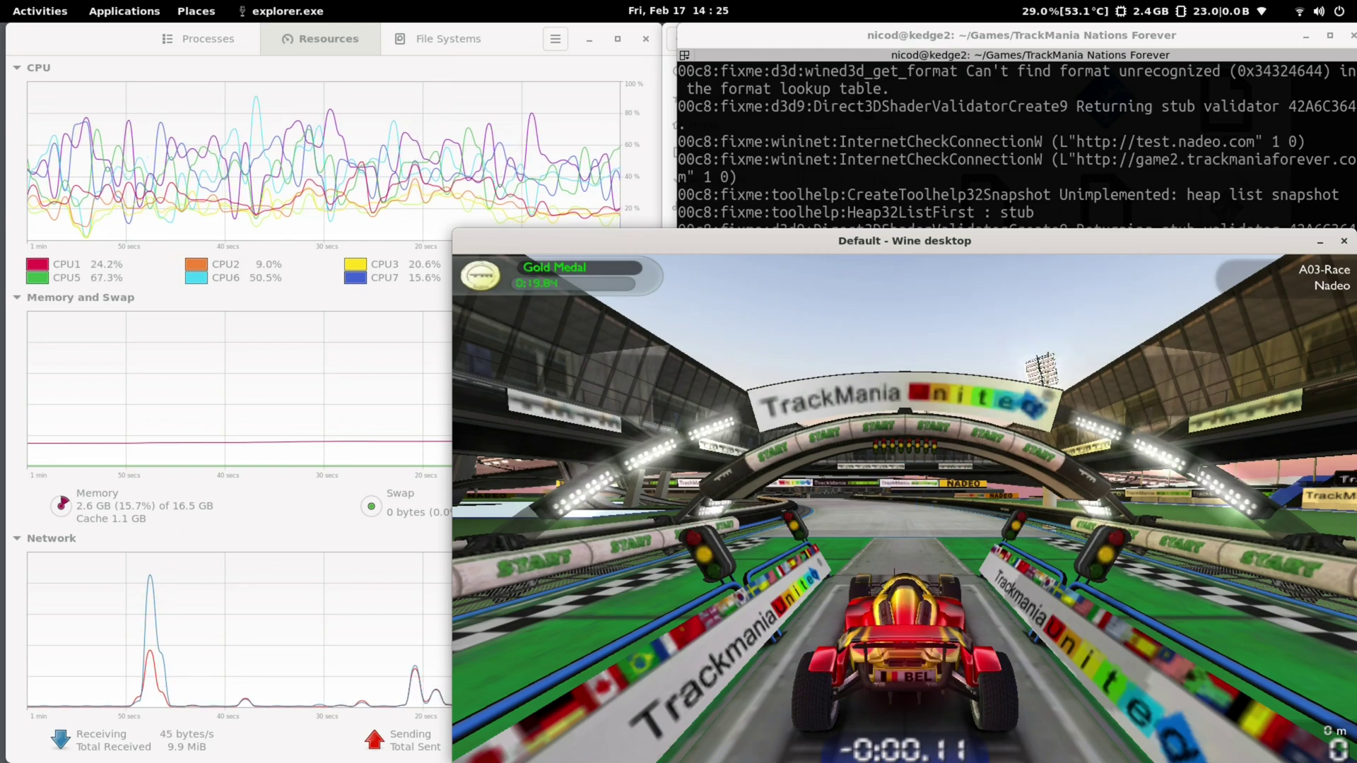
# Step: Drive A03-Race through the tunnel and bends, passing the first checkpoint at 17.89 s and 1140 m
pyautogui.press('Up')
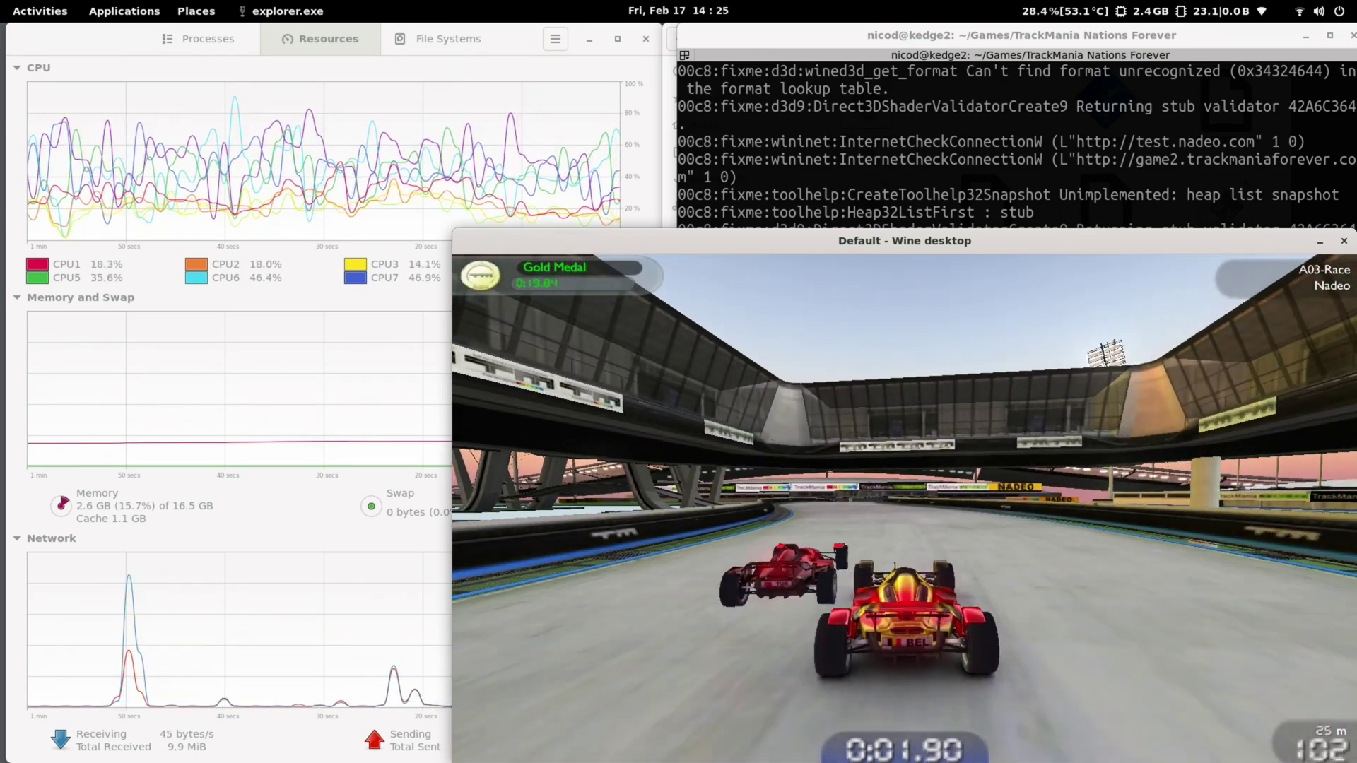
pyautogui.press('Up')
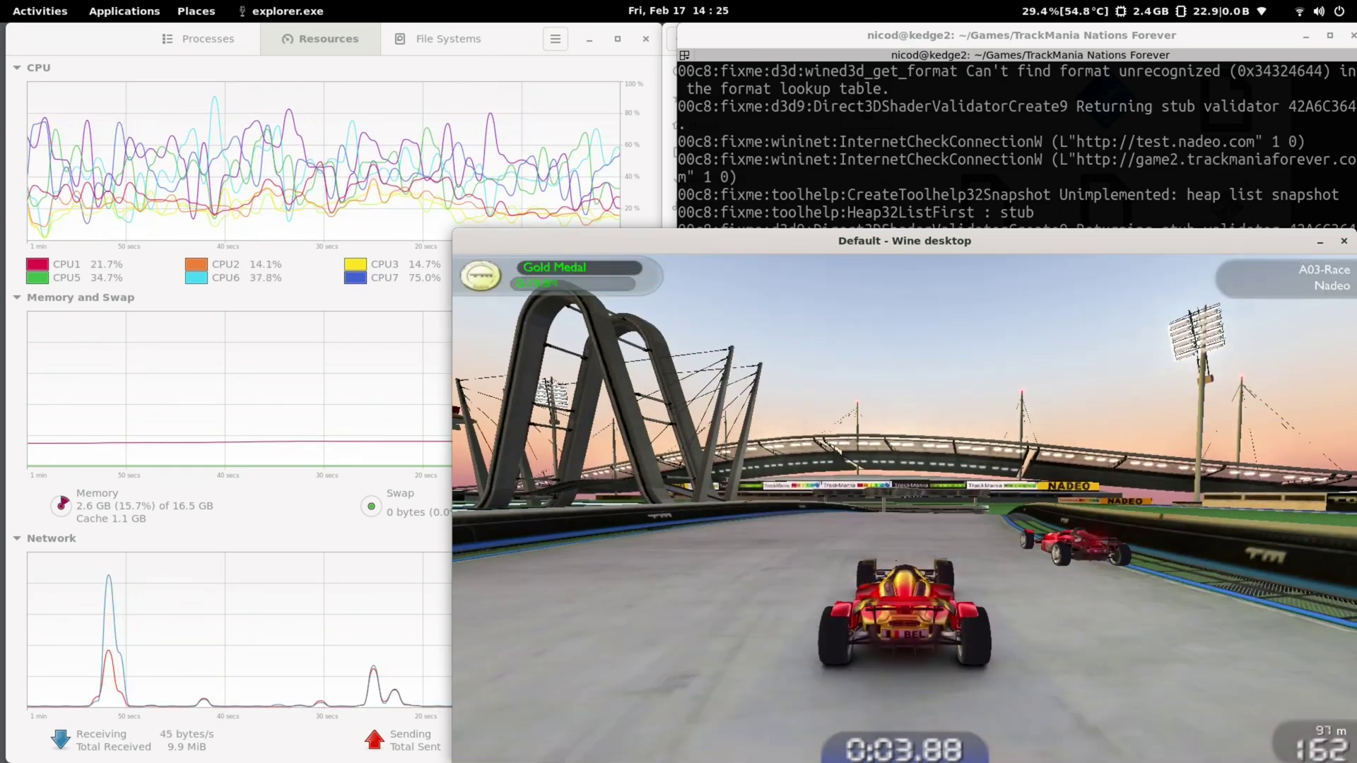
pyautogui.press('Up')
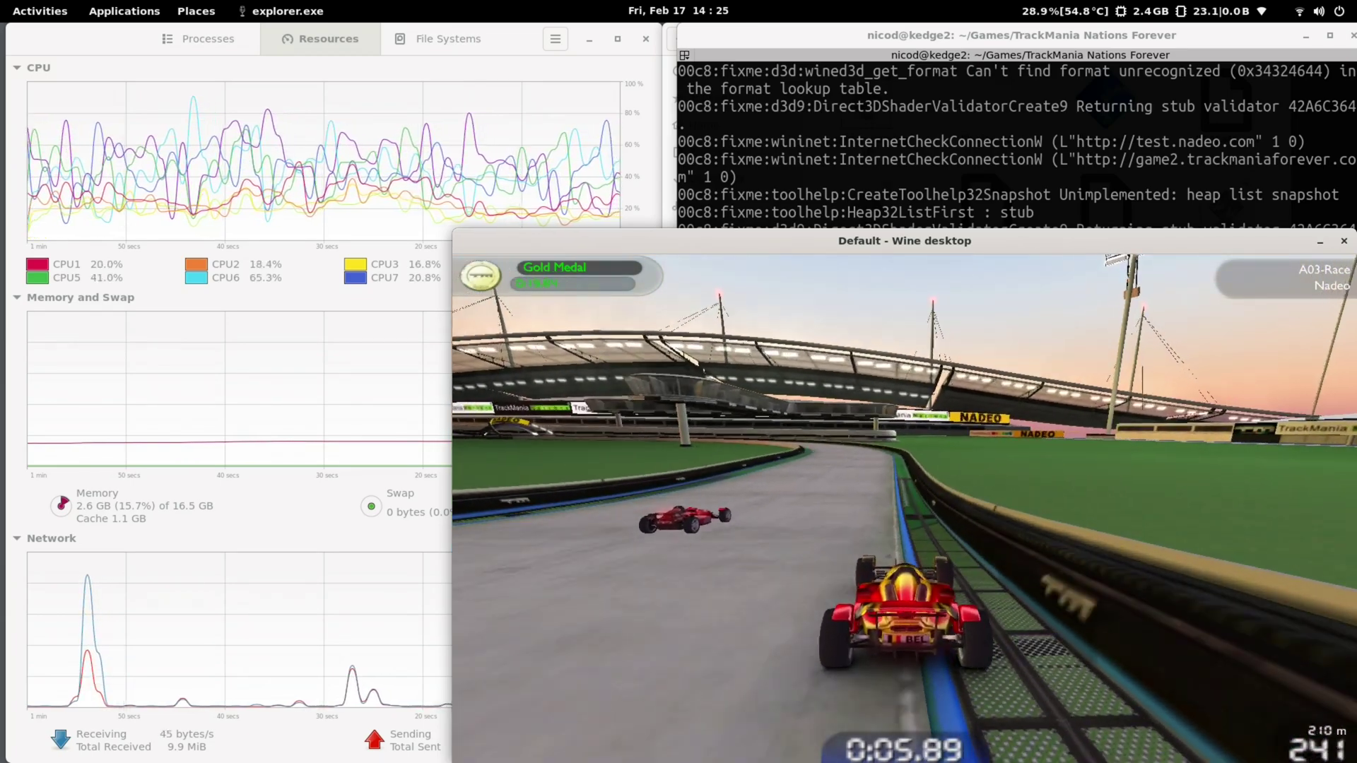
pyautogui.press('Up')
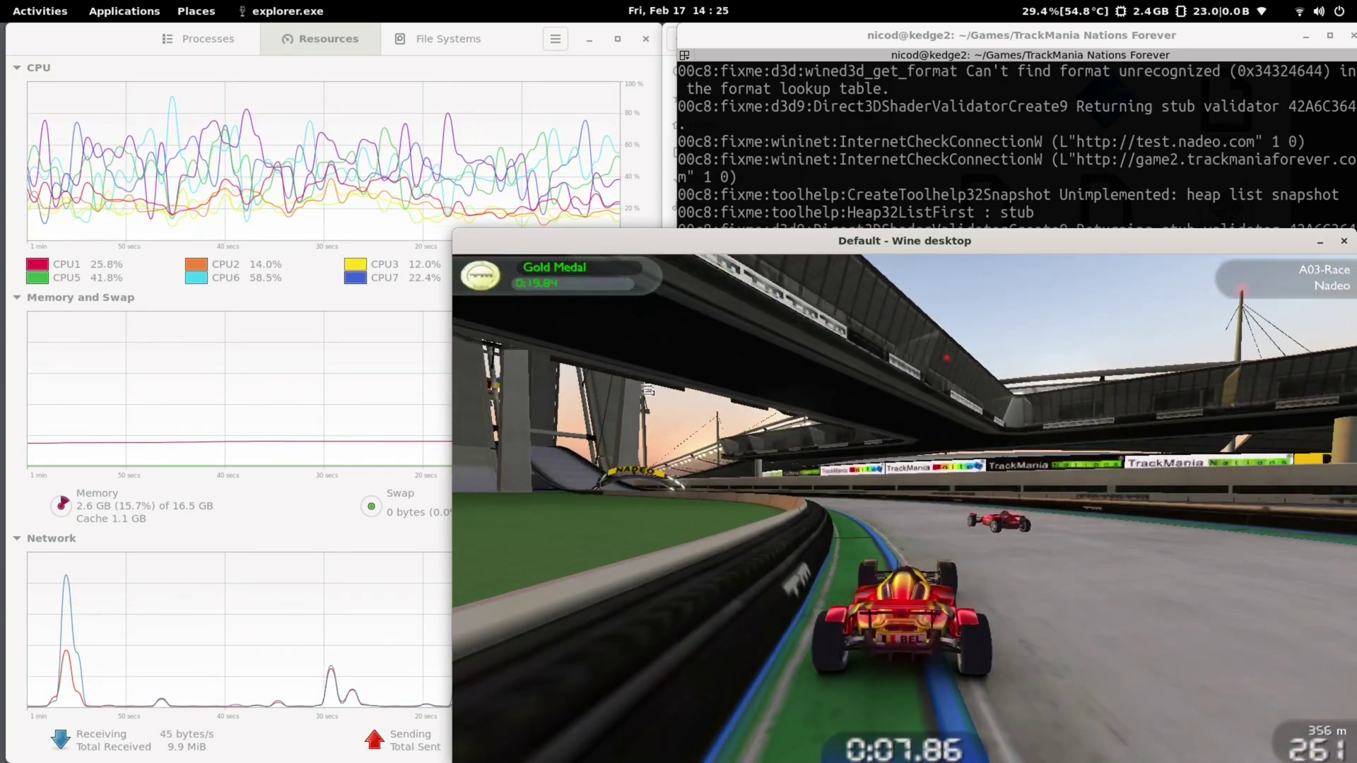
pyautogui.press('Up')
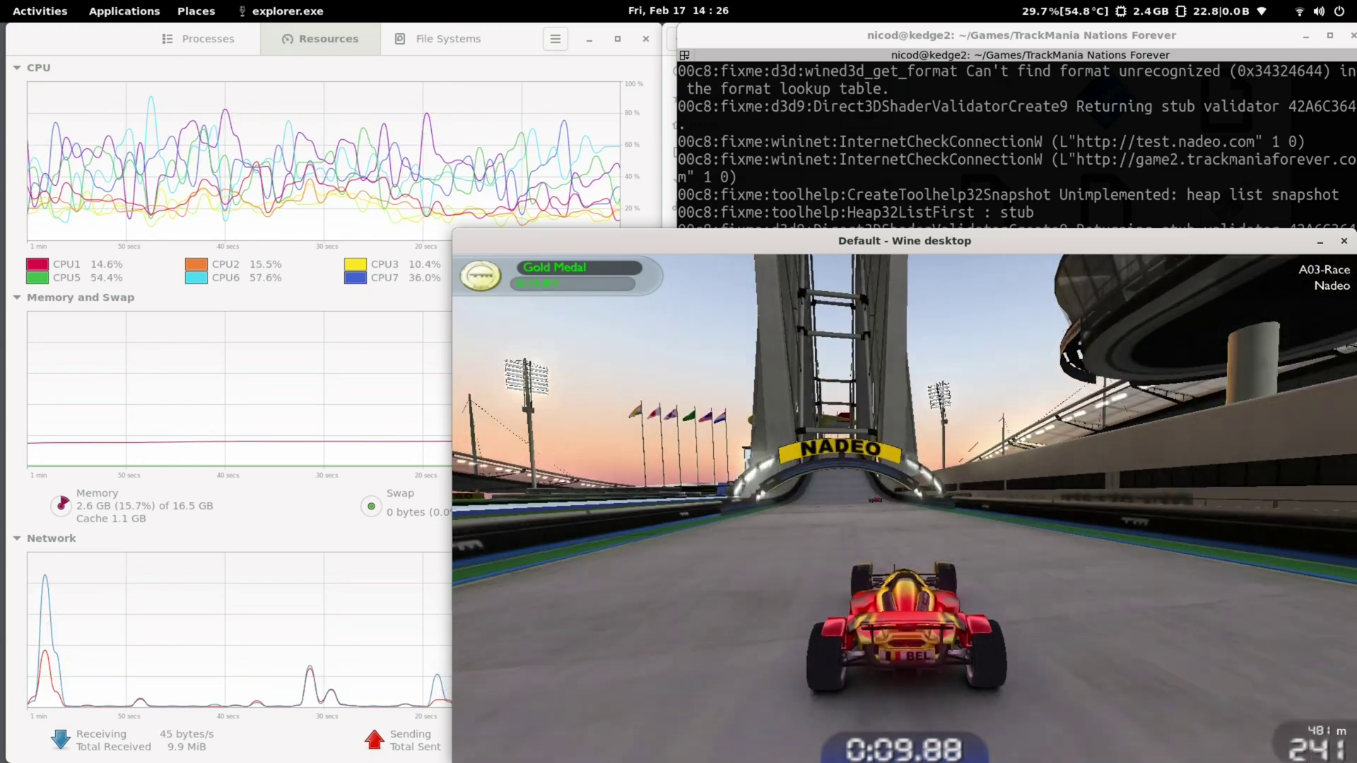
pyautogui.press('Up')
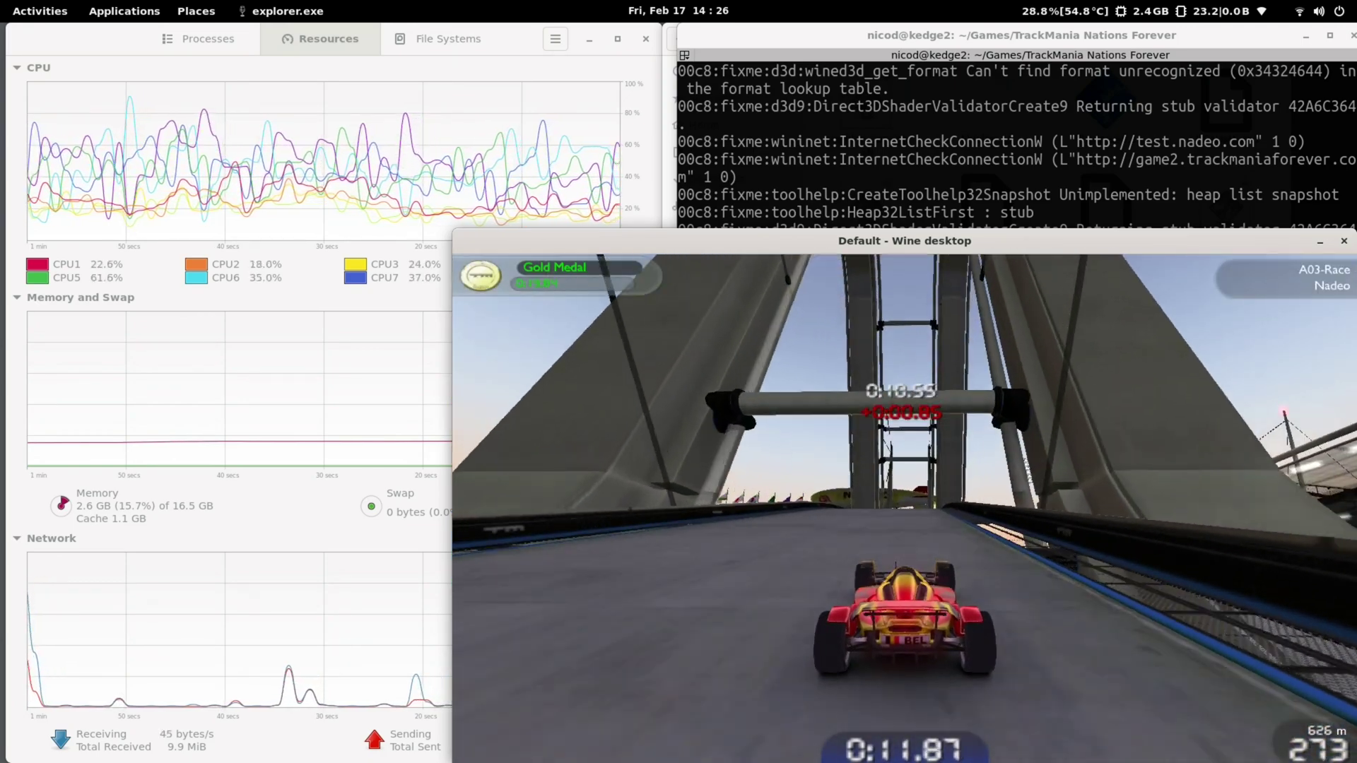
pyautogui.press('Up')
pyautogui.press('Up')
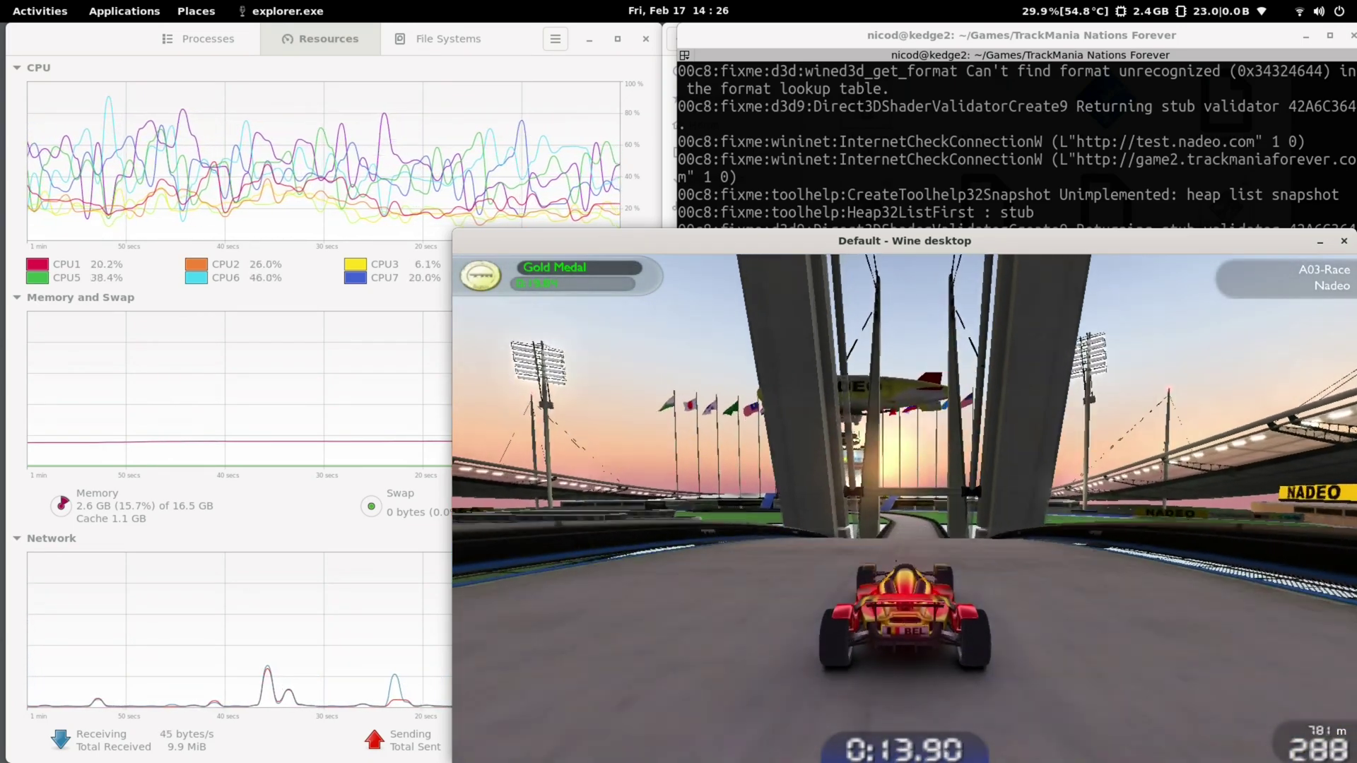
pyautogui.press('Up')
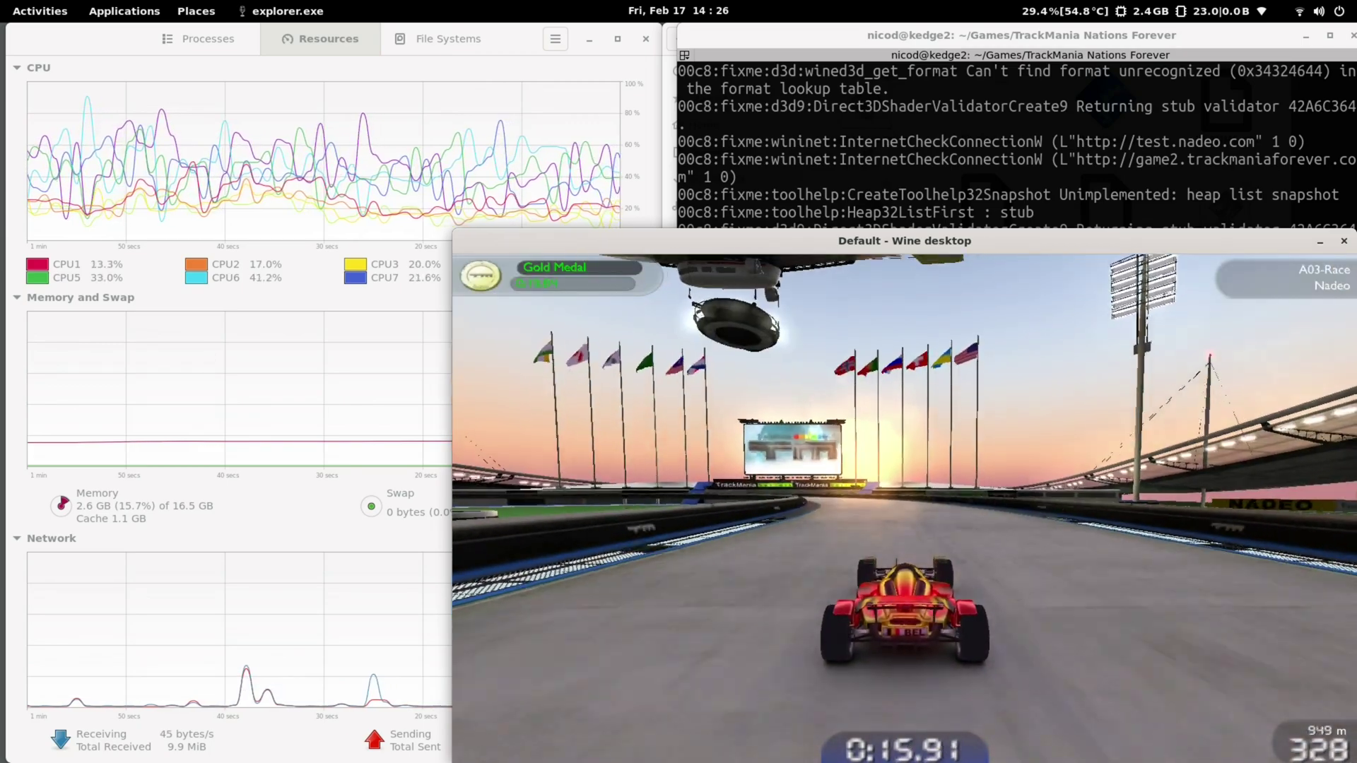
pyautogui.press('Up')
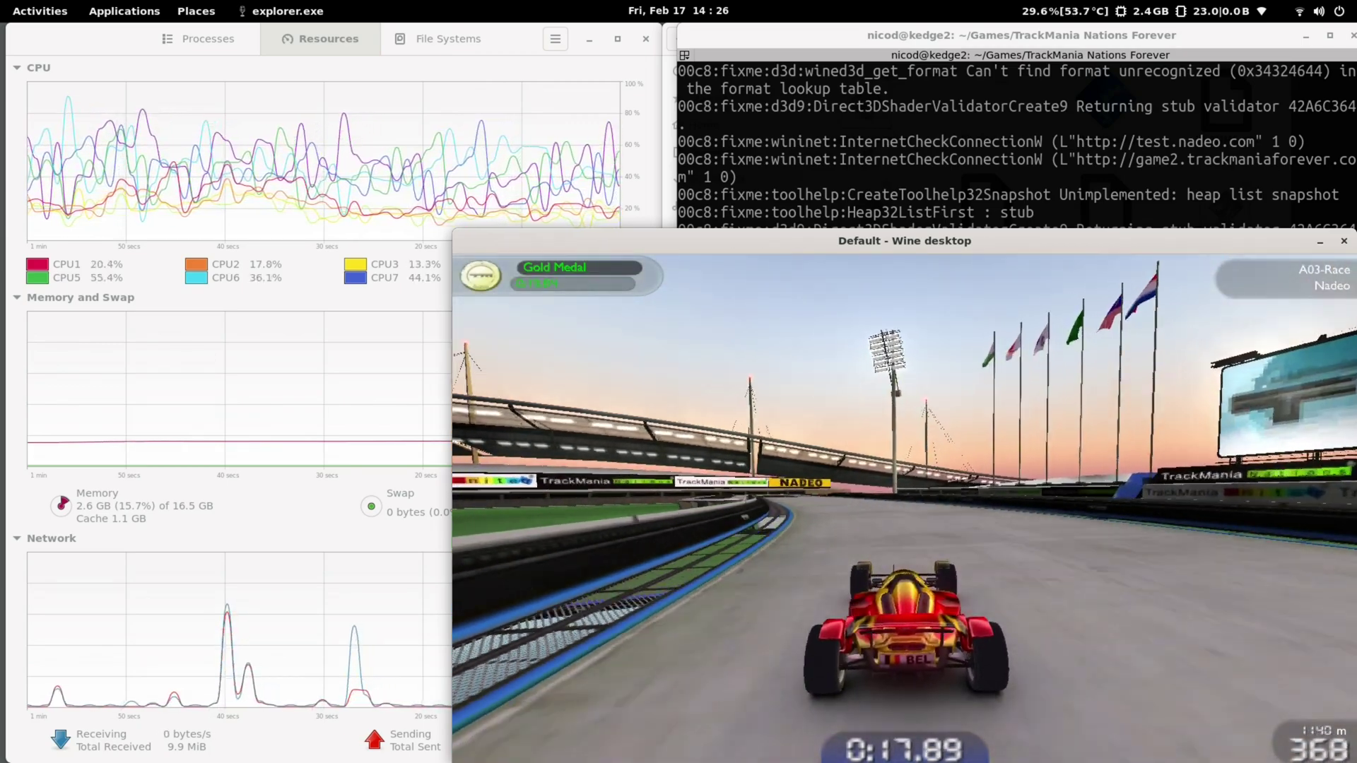
pyautogui.press('Up')
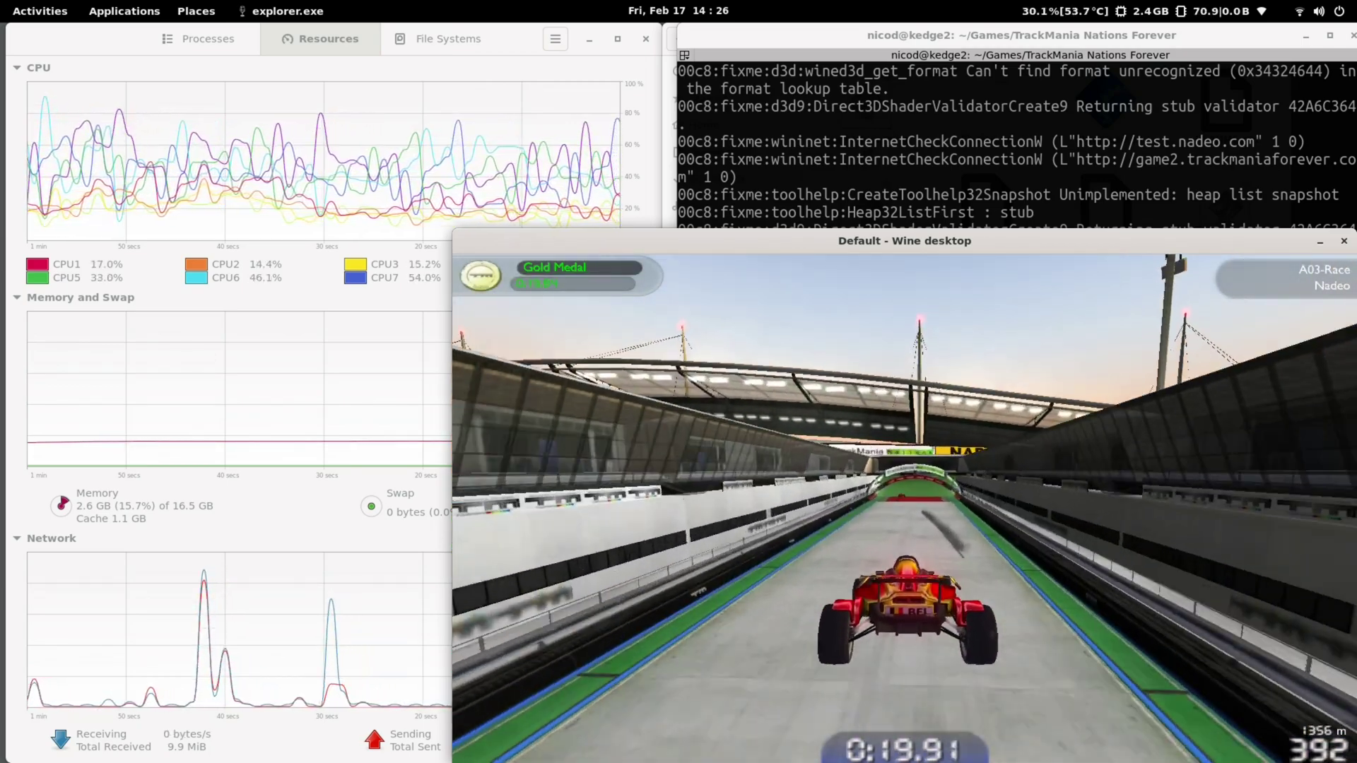